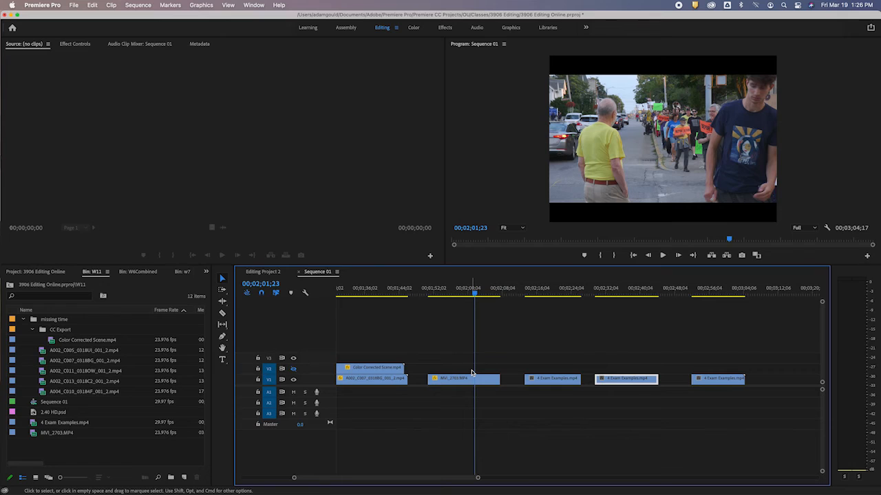
# Preview the MVI_2703.MP4 and 4 Exam Examples.mp4 clips in Sequence 01 to compare their exposure and colour
pyautogui.click(365, 292)
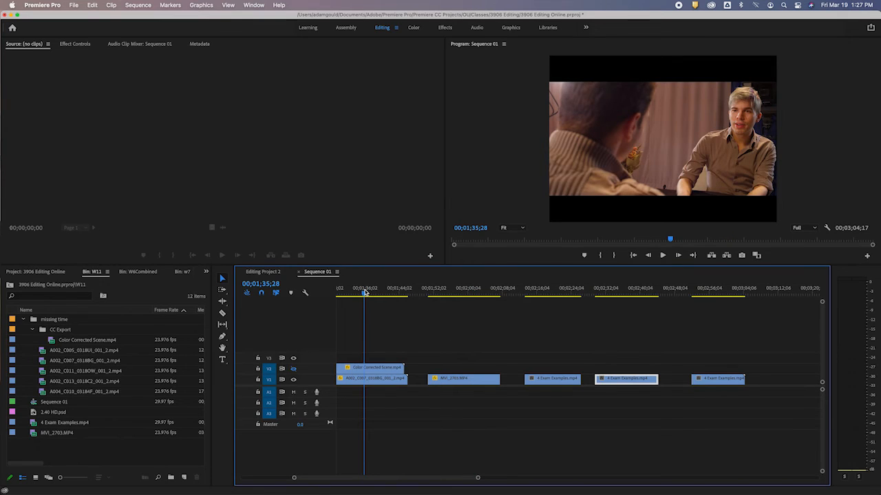
pyautogui.click(463, 290)
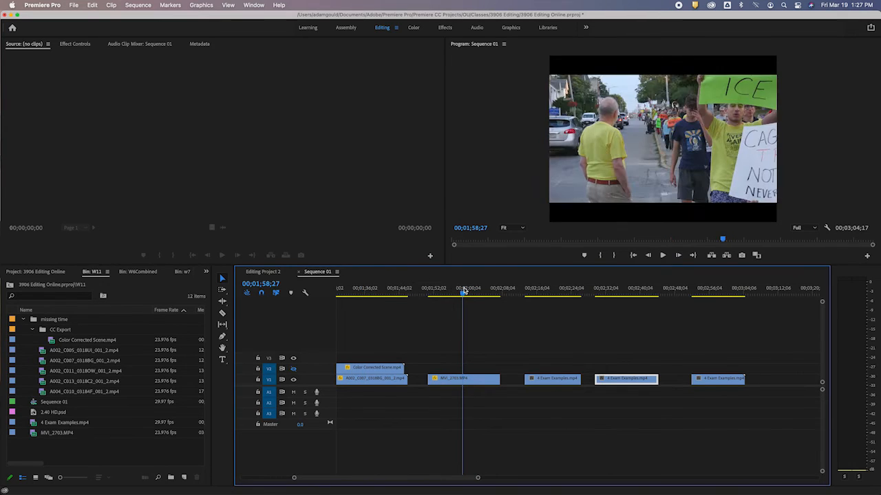
pyautogui.click(464, 291)
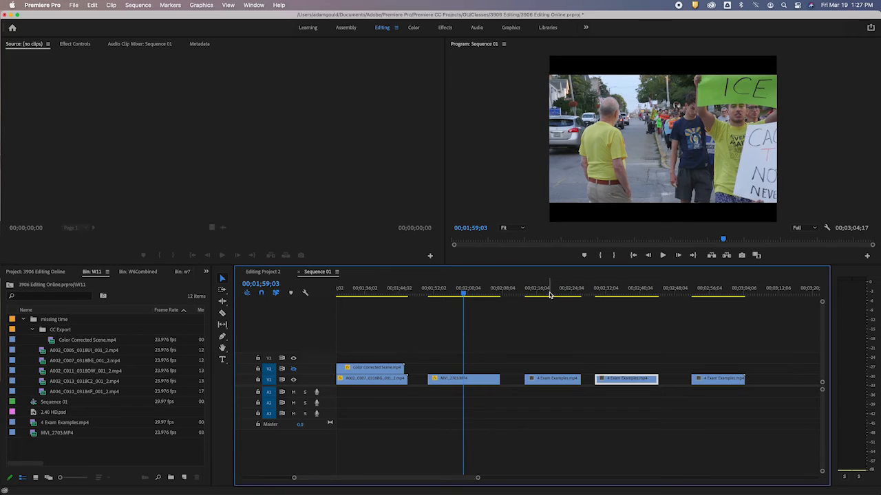
pyautogui.moveTo(550, 292); pyautogui.dragTo(561, 292)
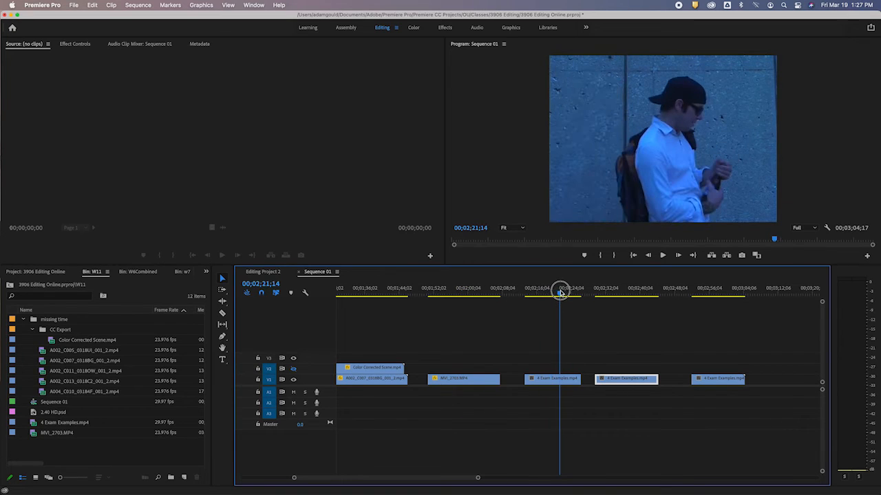
pyautogui.click(629, 292)
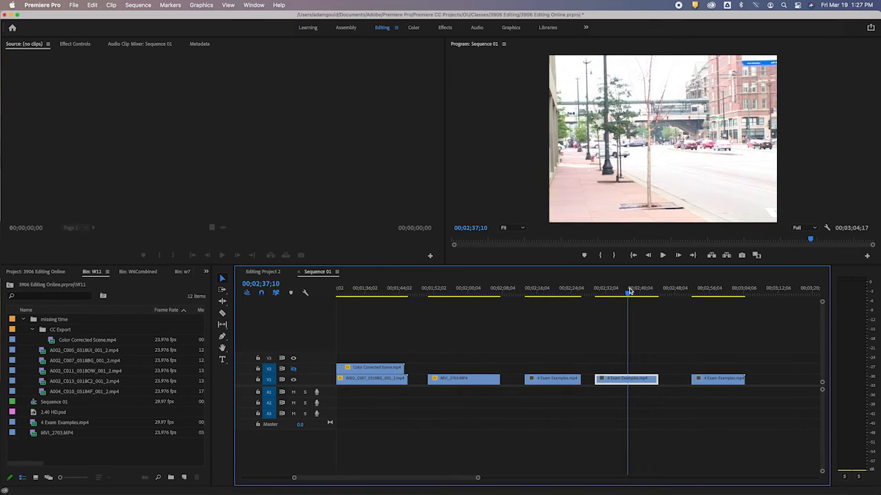
pyautogui.click(556, 292)
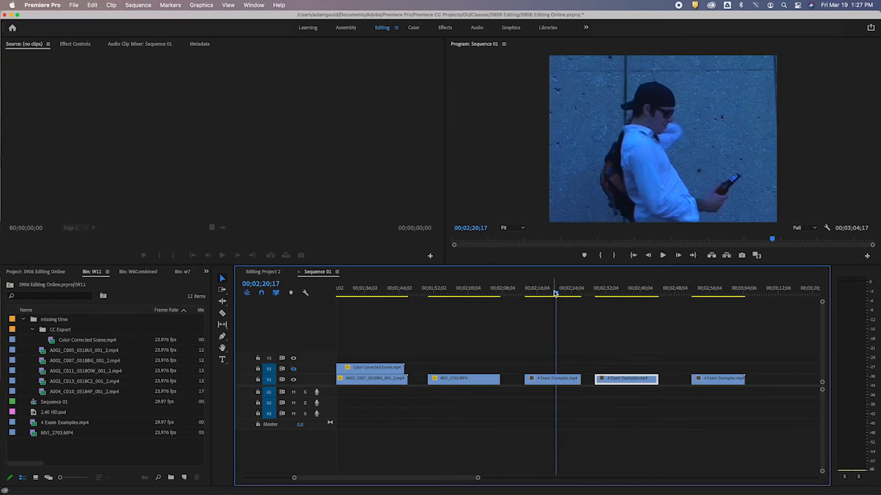
pyautogui.moveTo(555, 292); pyautogui.dragTo(557, 293)
pyautogui.click(617, 295)
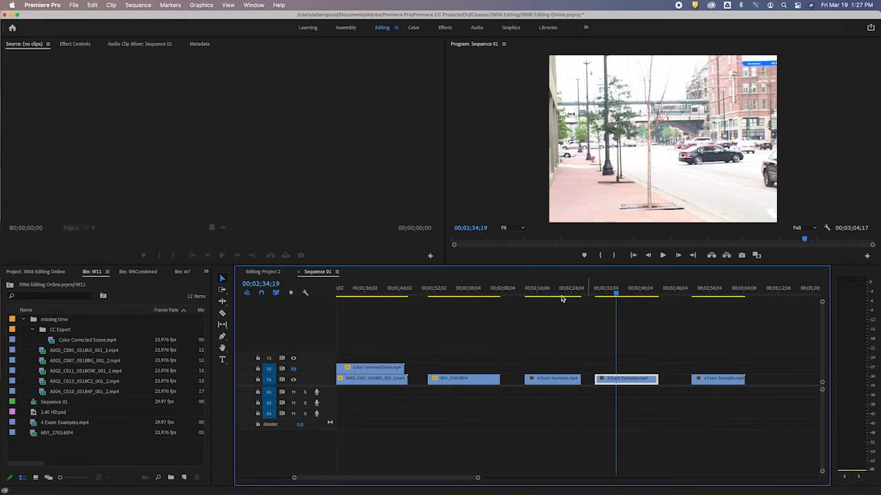
pyautogui.click(461, 291)
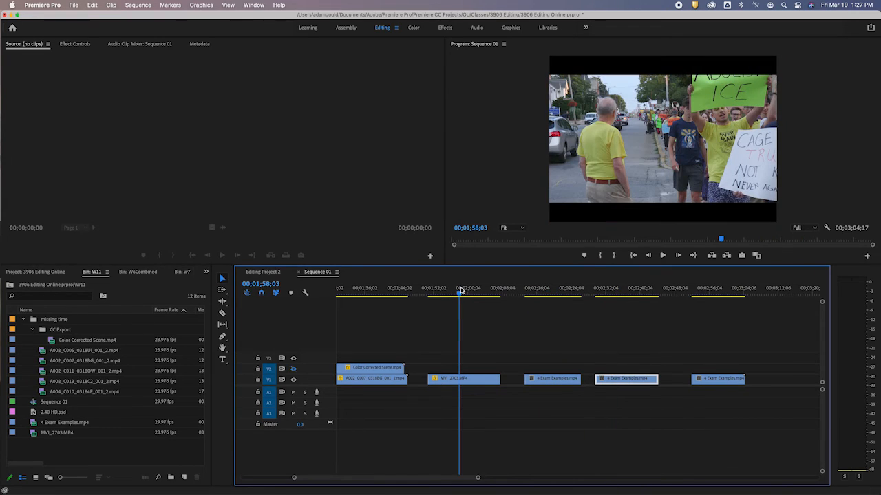
pyautogui.moveTo(461, 291)
pyautogui.mouseDown()
pyautogui.moveTo(450, 293)
pyautogui.moveTo(458, 293)
pyautogui.mouseUp()
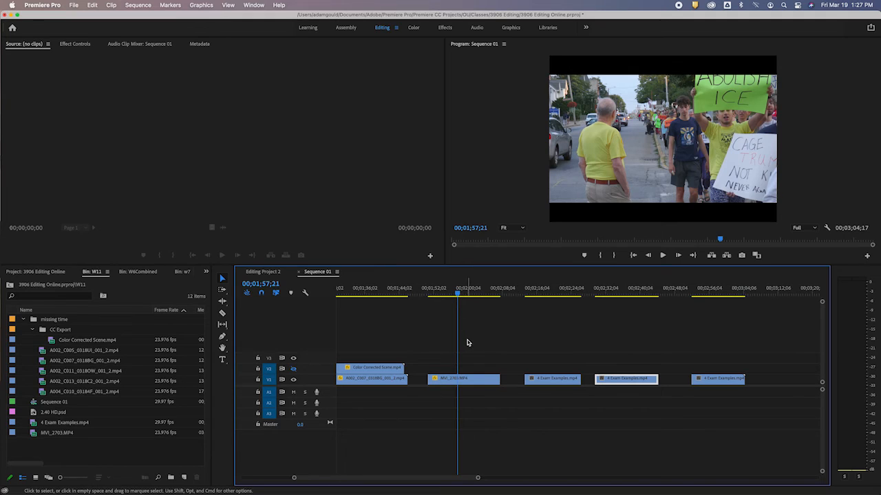
# Preview the scenes from the start of the sequence through the footage beneath the Color Corrected Scene.mp4 clip
pyautogui.press('Home')
pyautogui.moveTo(354, 289); pyautogui.dragTo(410, 296)
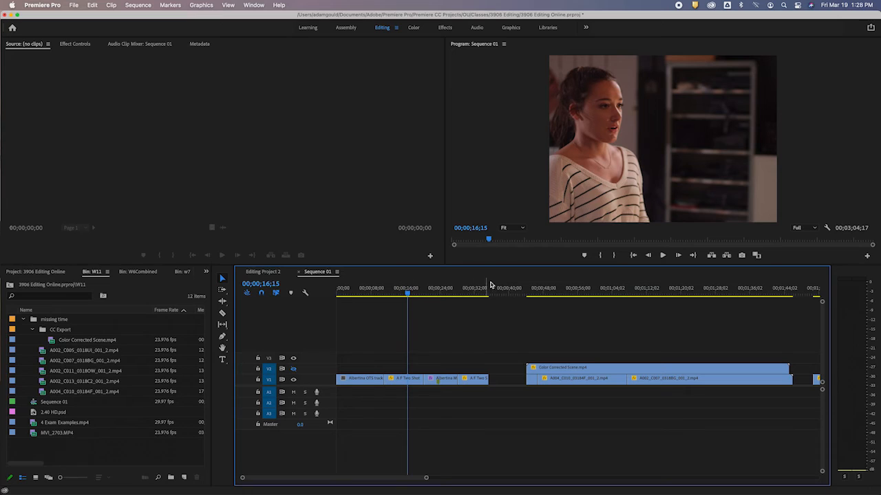
pyautogui.click(579, 290)
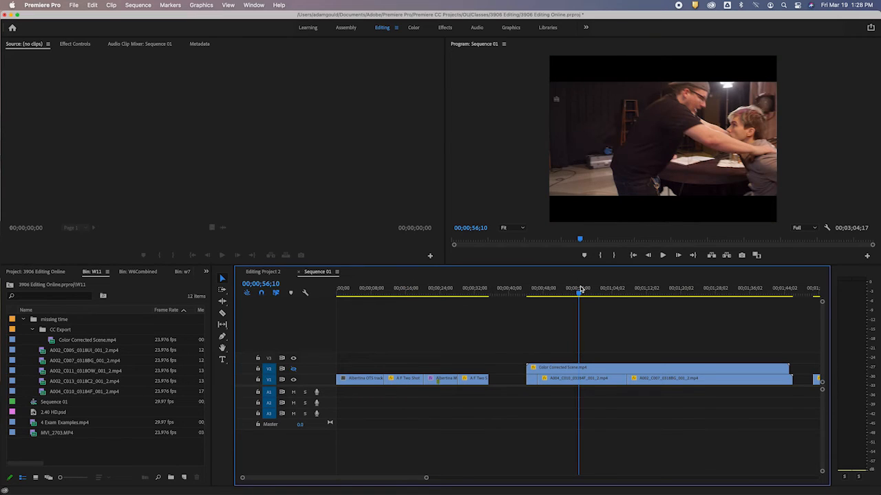
pyautogui.click(651, 291)
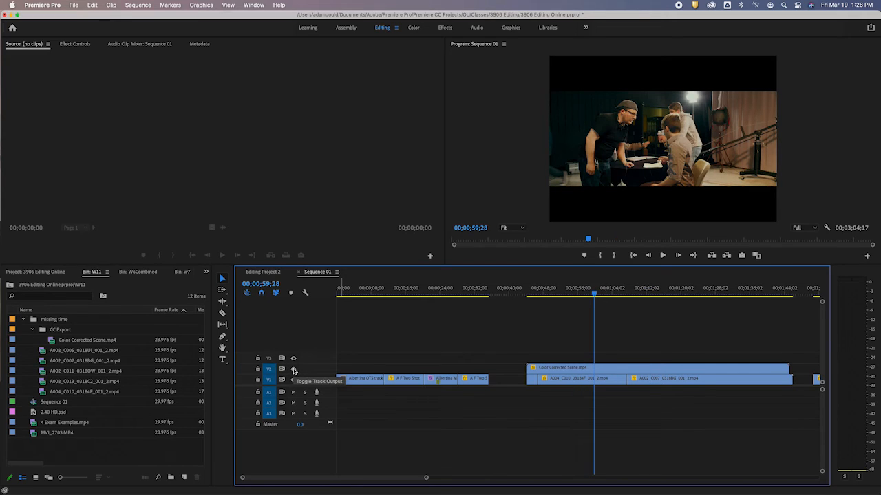
# Compare Color Corrected Scene.mp4 with the uncorrected footage by toggling track V2's output, leaving V2 hidden
pyautogui.click(294, 371)
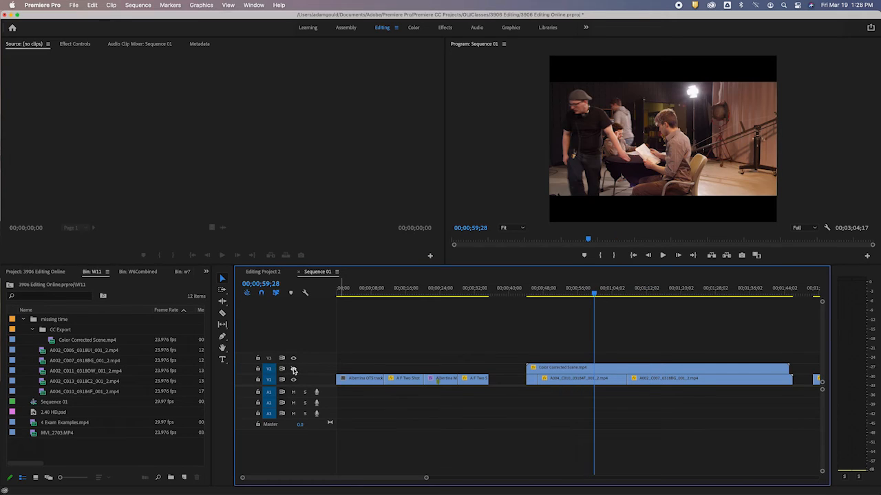
pyautogui.click(293, 371)
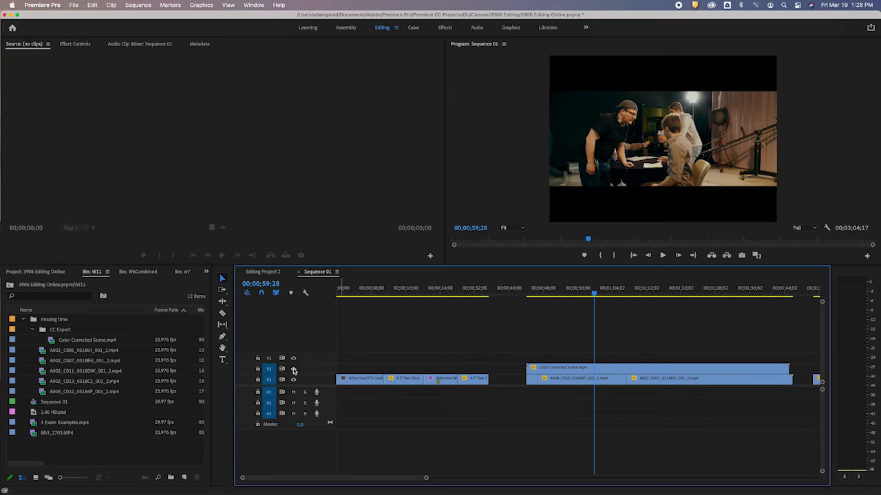
pyautogui.click(294, 371)
pyautogui.click(294, 370)
pyautogui.click(294, 371)
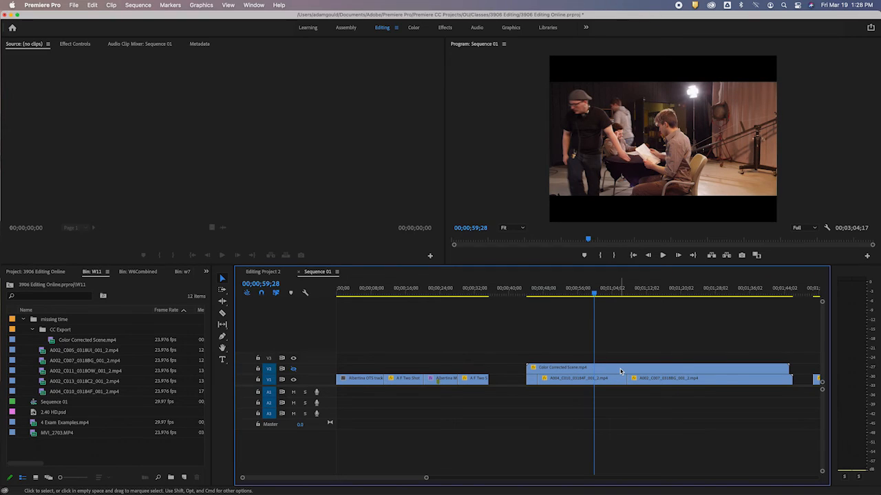
pyautogui.moveTo(620, 368)
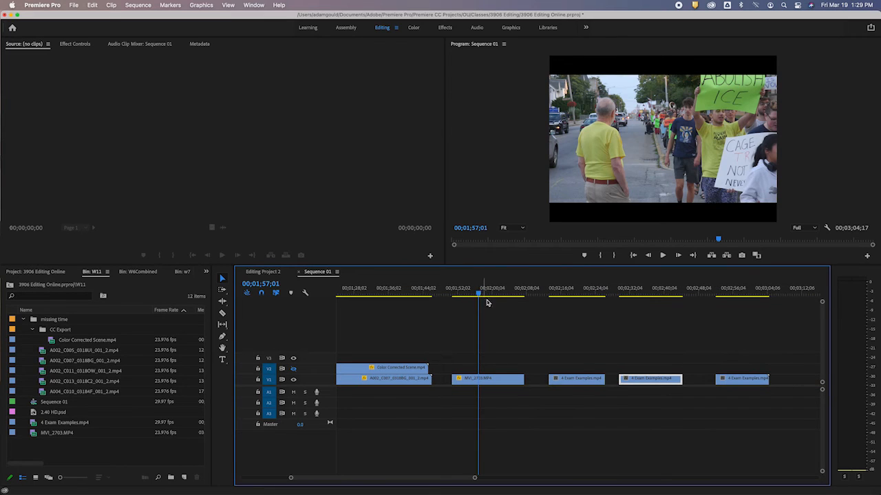
# Browse the Color Correction and Image Control categories of the Video Effects
pyautogui.click(206, 272)
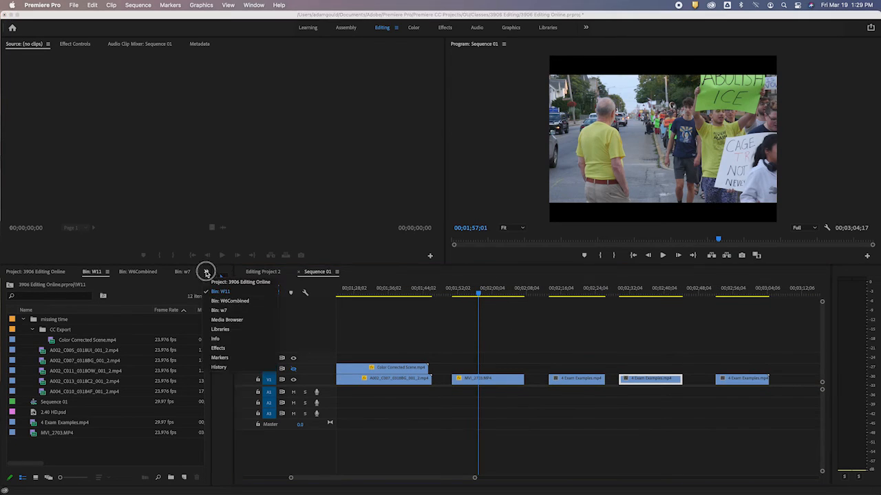
pyautogui.click(219, 348)
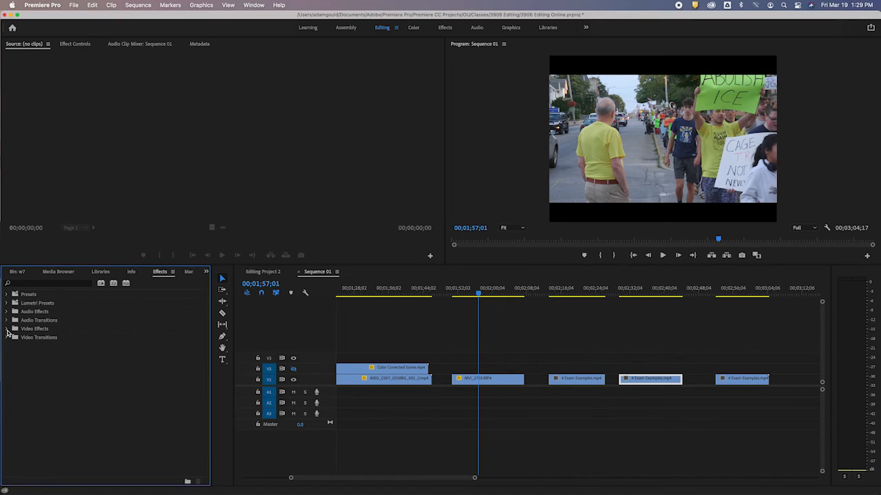
pyautogui.click(7, 329)
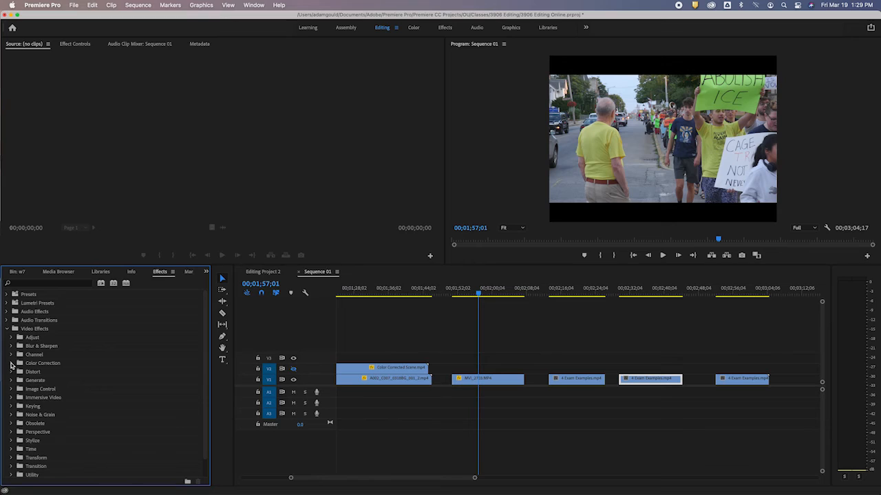
pyautogui.click(11, 363)
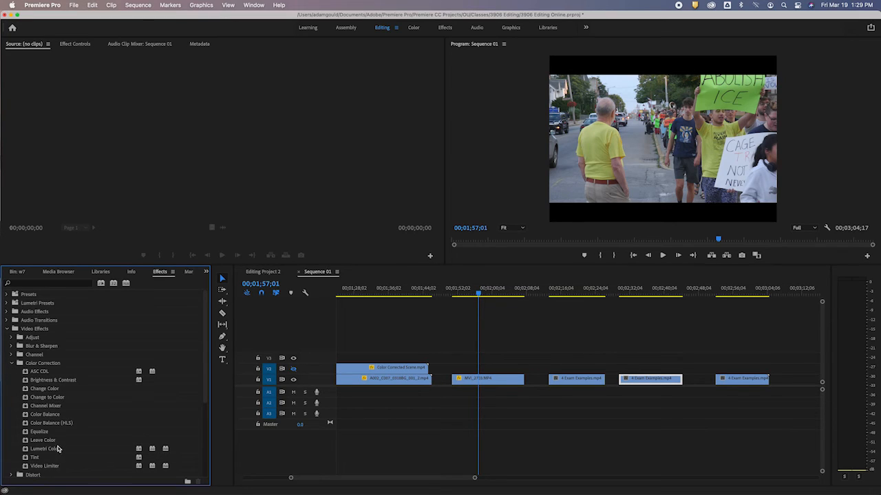
pyautogui.scroll(-3, 59, 449)
pyautogui.click(11, 337)
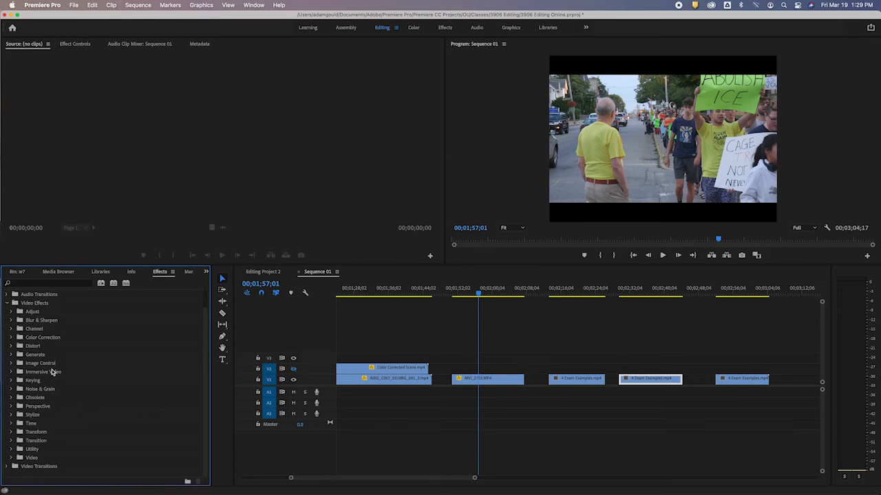
pyautogui.click(11, 363)
pyautogui.click(11, 363)
# Park the playhead on the MVI_2703.MP4 clip, switch to the Color workspace and display the Lumetri Scopes
pyautogui.click(480, 294)
pyautogui.moveTo(478, 294); pyautogui.dragTo(482, 294)
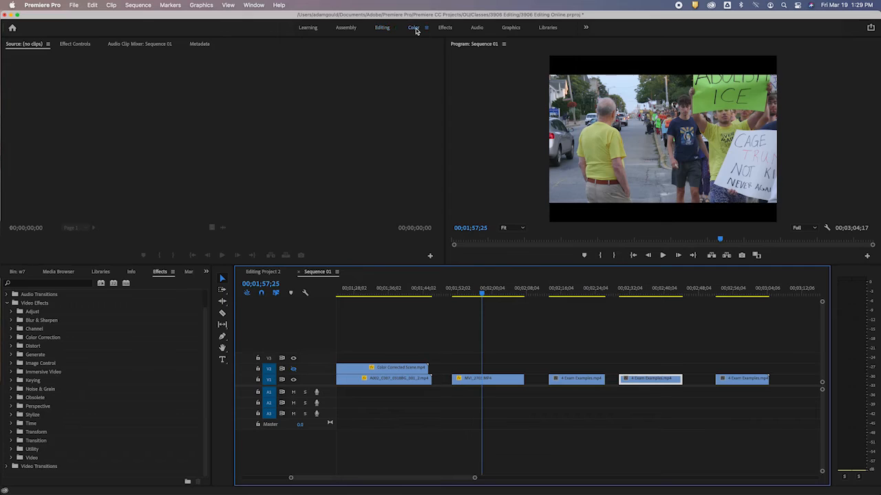
pyautogui.click(413, 28)
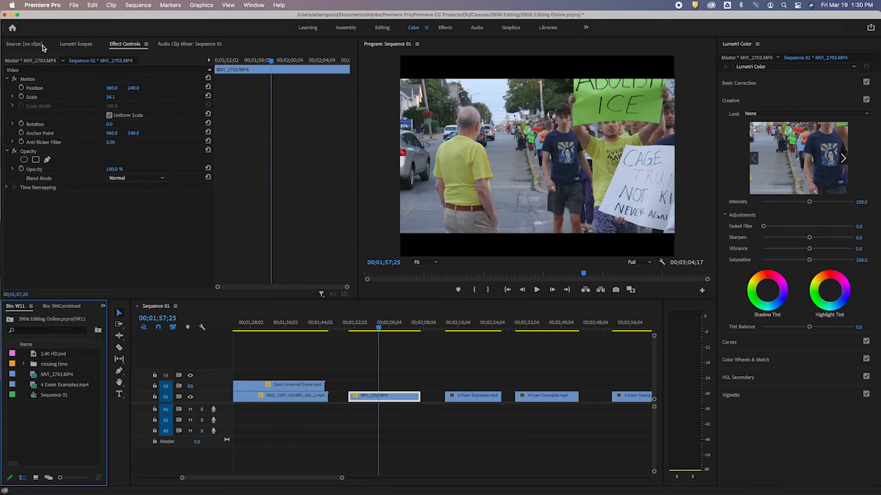
pyautogui.click(76, 45)
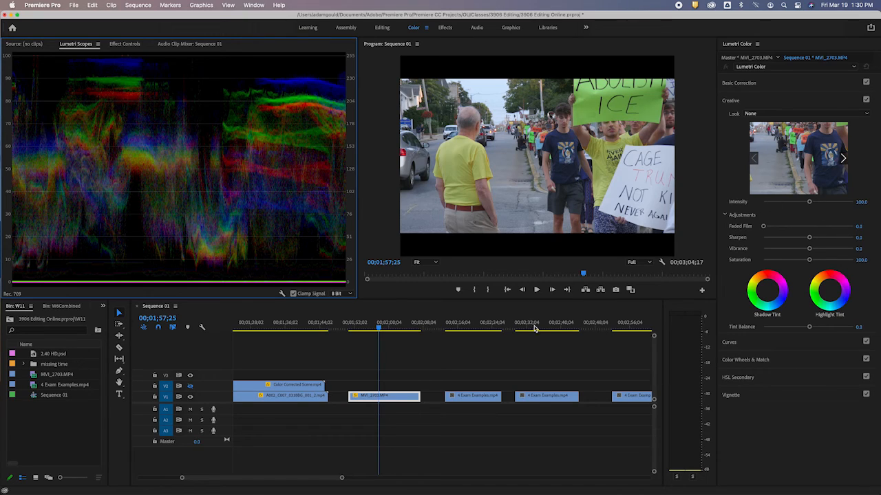
# Examine the scopes for the MVI_2703.MP4 clip and the first 4 Exam Examples.mp4 clip
pyautogui.click(383, 326)
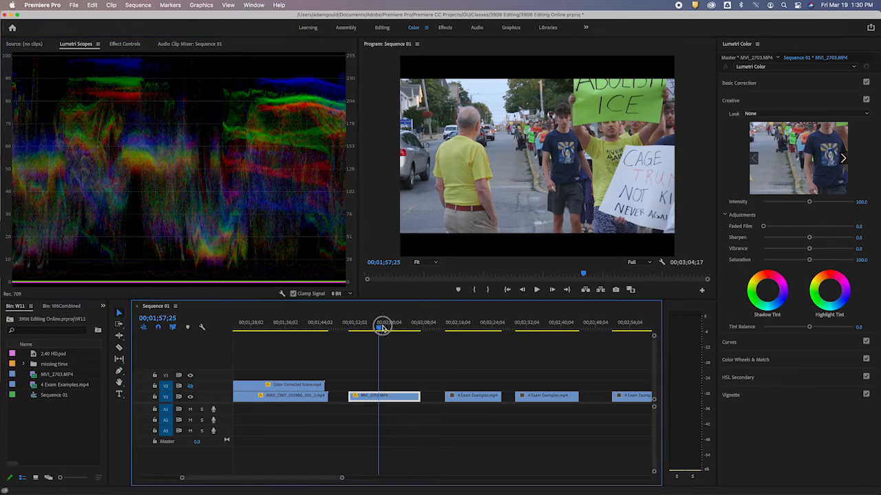
pyautogui.moveTo(384, 327)
pyautogui.mouseDown()
pyautogui.moveTo(482, 324)
pyautogui.moveTo(384, 326)
pyautogui.mouseUp()
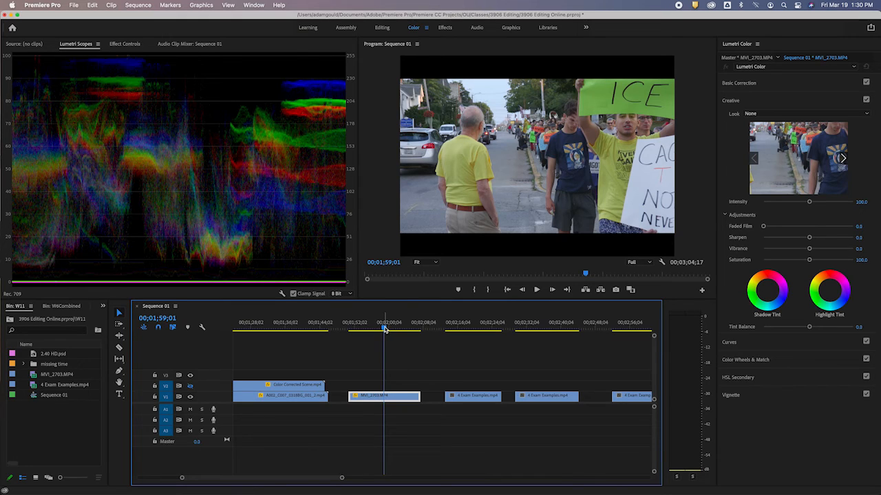
pyautogui.moveTo(386, 327); pyautogui.dragTo(467, 328)
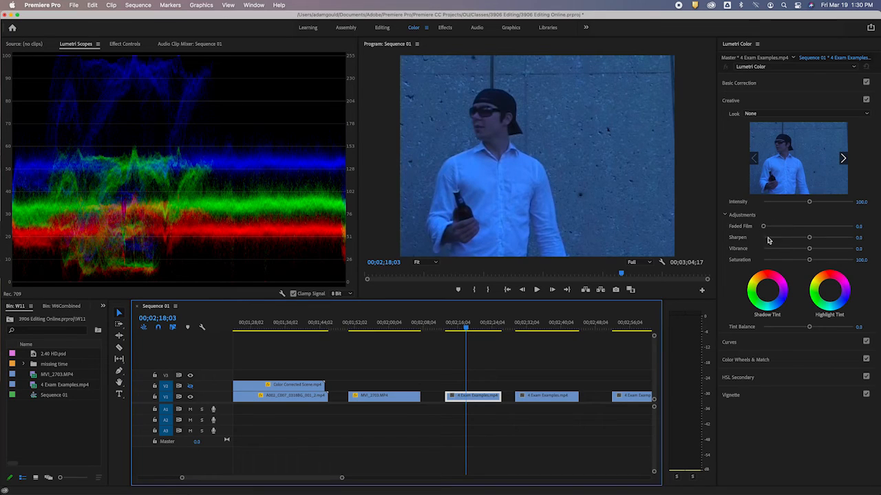
# Set the first 4 Exam Examples.mp4 clip's Lumetri saturation to 200 and show its Lumetri Color effect with Motion and Opacity collapsed
pyautogui.moveTo(810, 261); pyautogui.dragTo(868, 261)
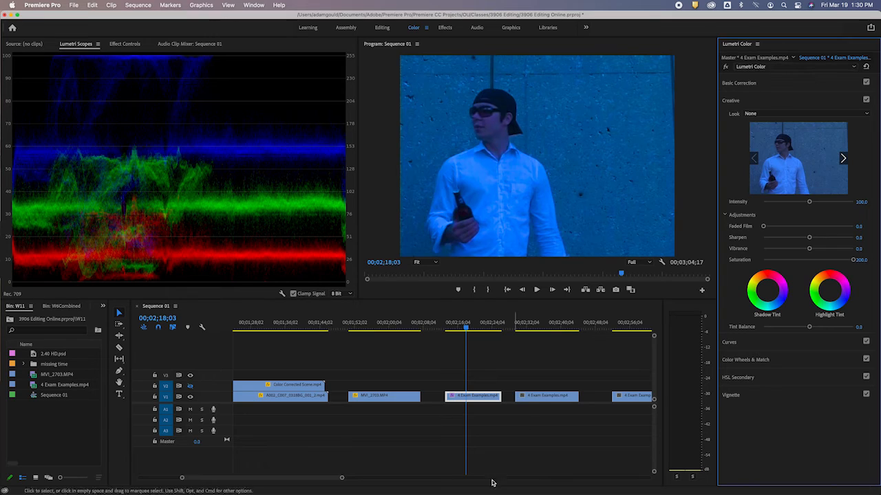
pyautogui.click(472, 397)
pyautogui.doubleClick(472, 397)
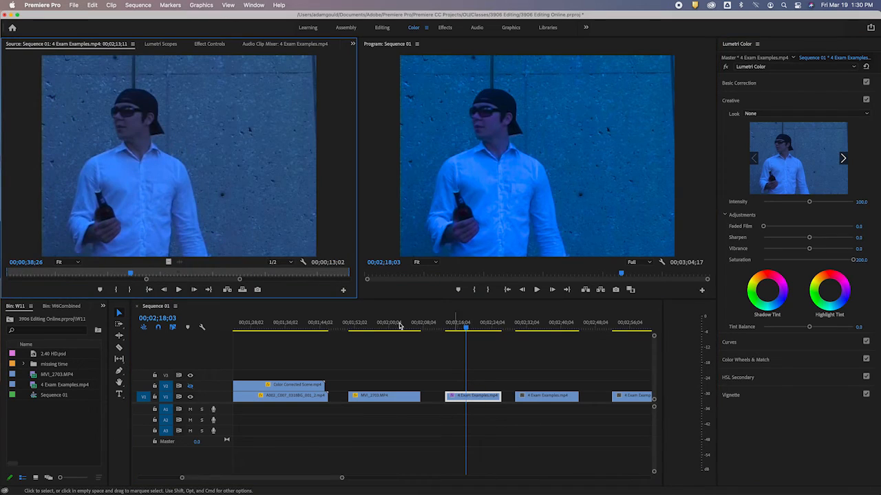
pyautogui.click(210, 44)
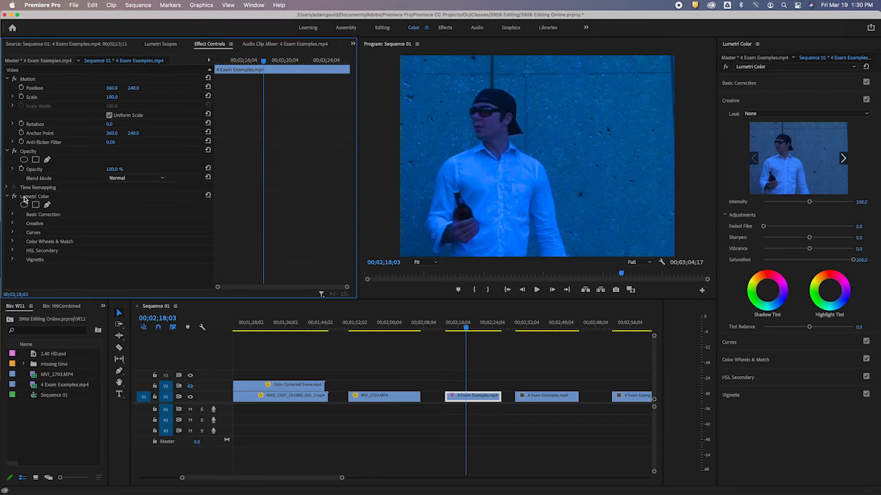
pyautogui.click(7, 150)
pyautogui.click(8, 80)
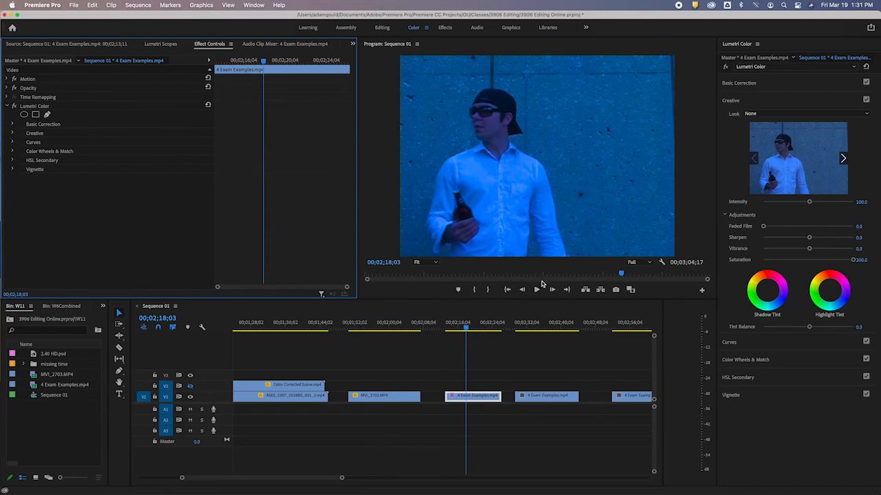
# Try a Lumetri saturation adjustment on the MVI_2703.MP4 clip while viewing its effect controls, and undo it
pyautogui.click(383, 323)
pyautogui.click(394, 399)
pyautogui.doubleClick(395, 399)
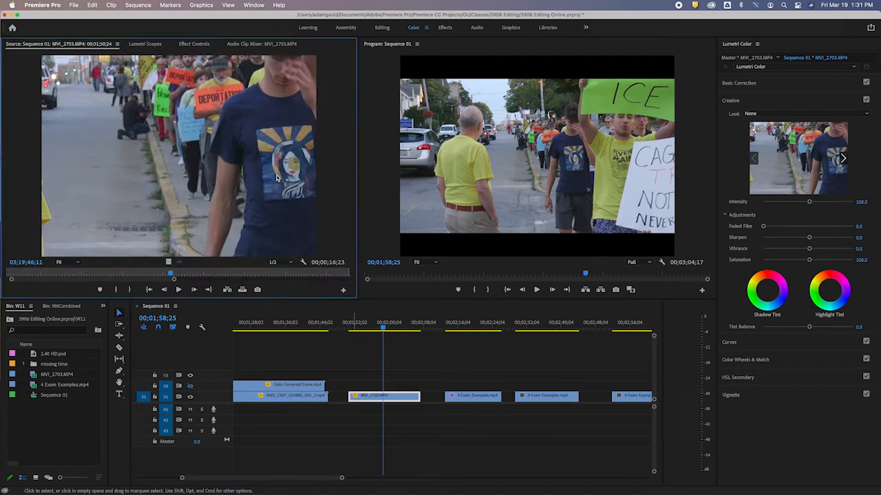
pyautogui.click(198, 46)
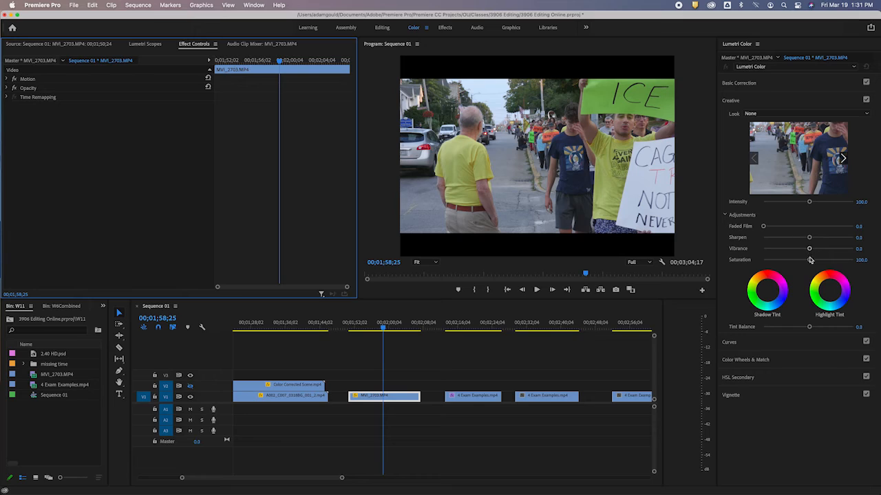
pyautogui.moveTo(810, 261); pyautogui.dragTo(755, 262)
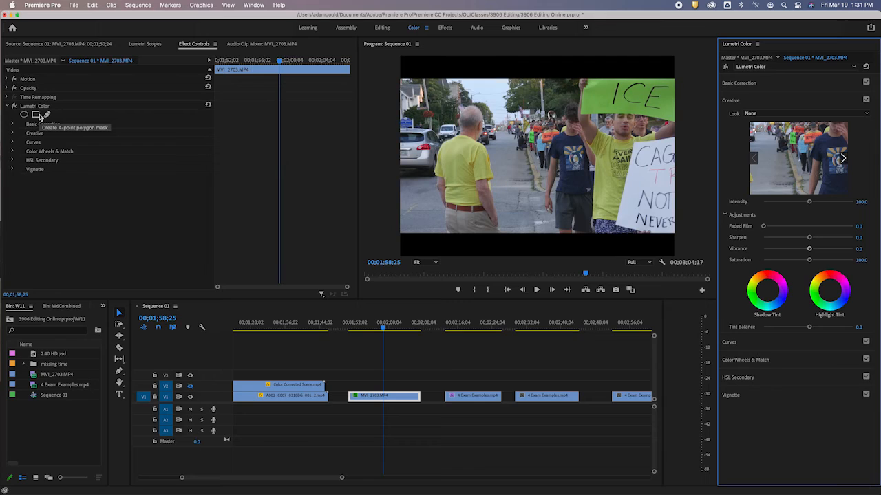
pyautogui.press('super+z')
# Undo the saturation boost on the first 4 Exam Examples.mp4 clip and park the playhead on MVI_2703.MP4 at 00;01;59;25
pyautogui.click(485, 325)
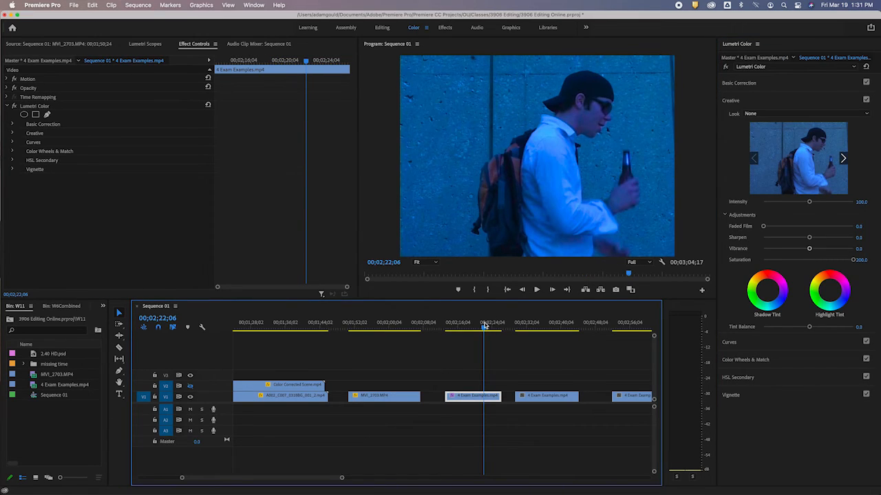
pyautogui.click(368, 324)
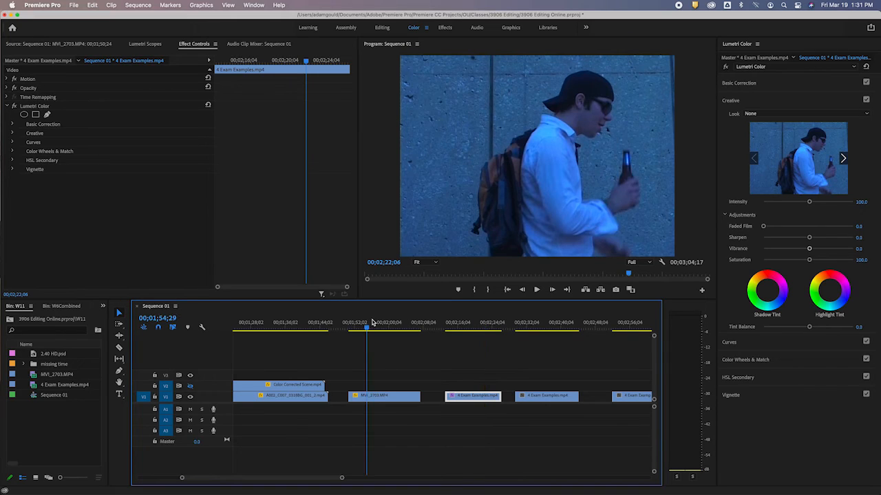
pyautogui.click(372, 323)
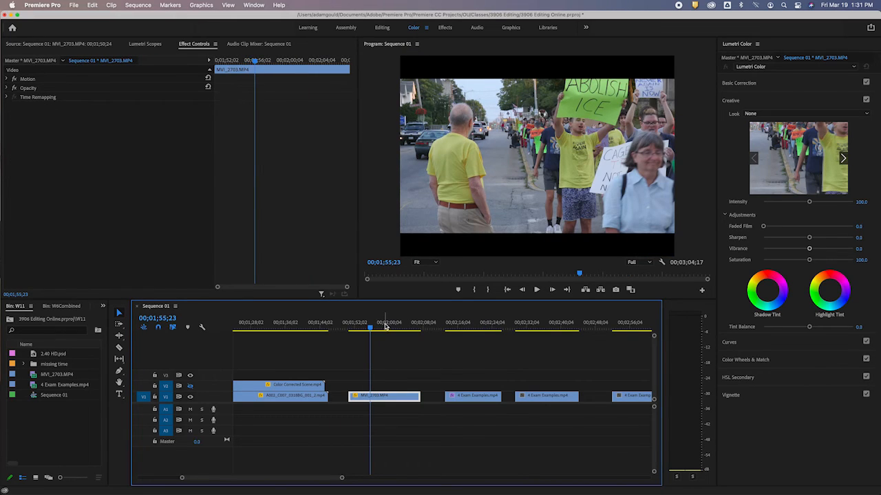
pyautogui.click(395, 325)
pyautogui.moveTo(395, 325); pyautogui.dragTo(388, 326)
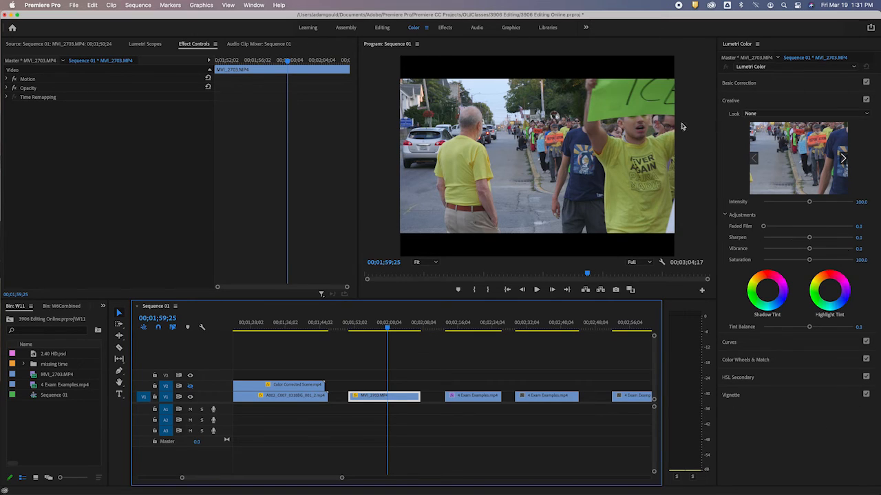
# Display the Lumetri Scopes and add the Parade (RGB) and Vectorscope HLS alongside the RGB waveform
pyautogui.click(145, 44)
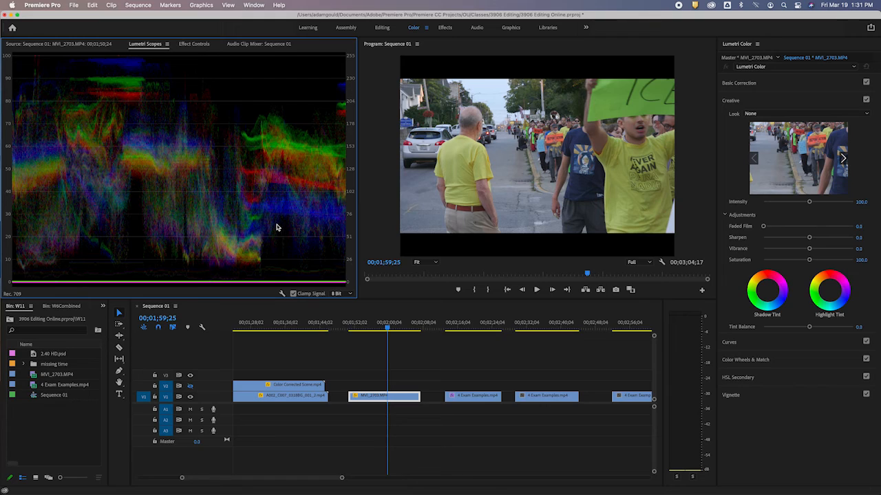
pyautogui.click(168, 45)
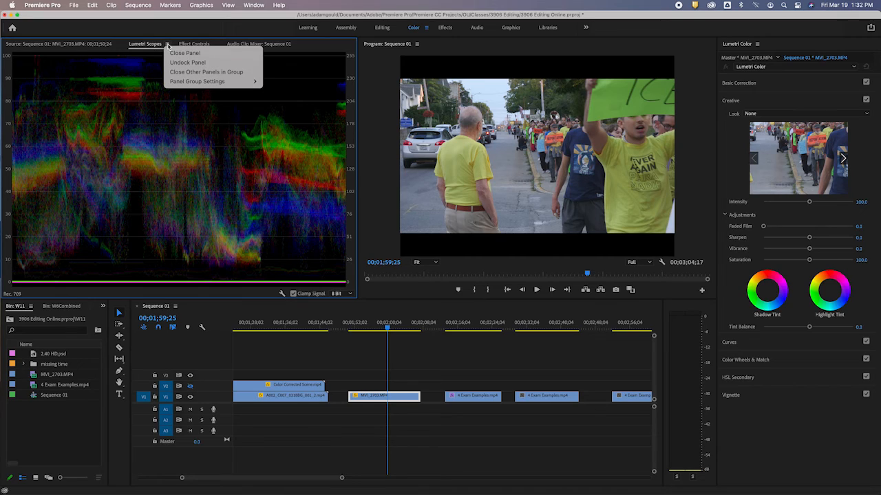
pyautogui.click(138, 41)
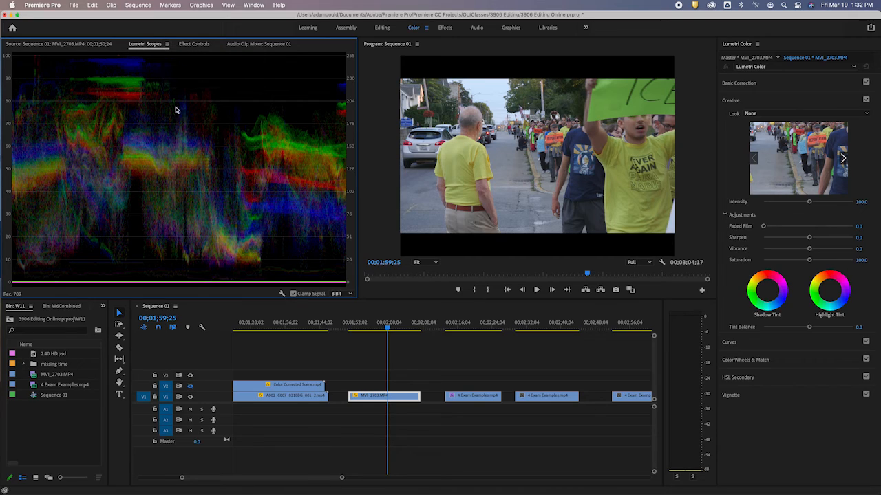
pyautogui.rightClick(173, 159)
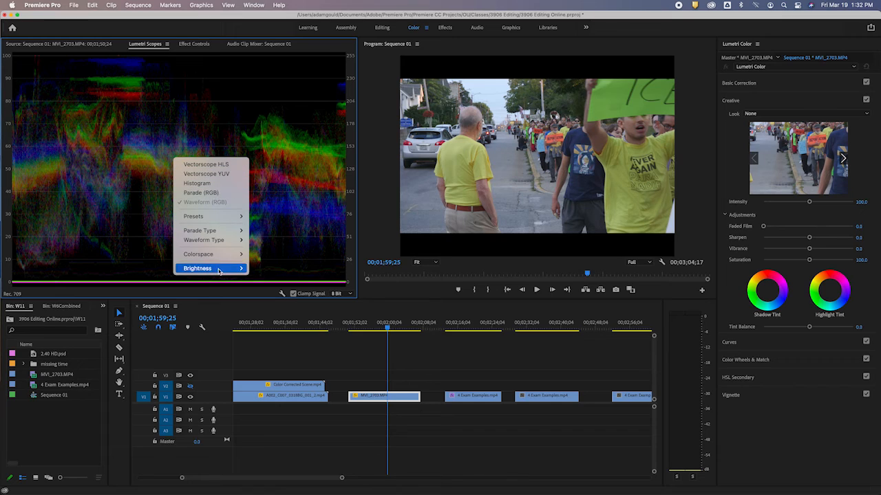
pyautogui.click(204, 195)
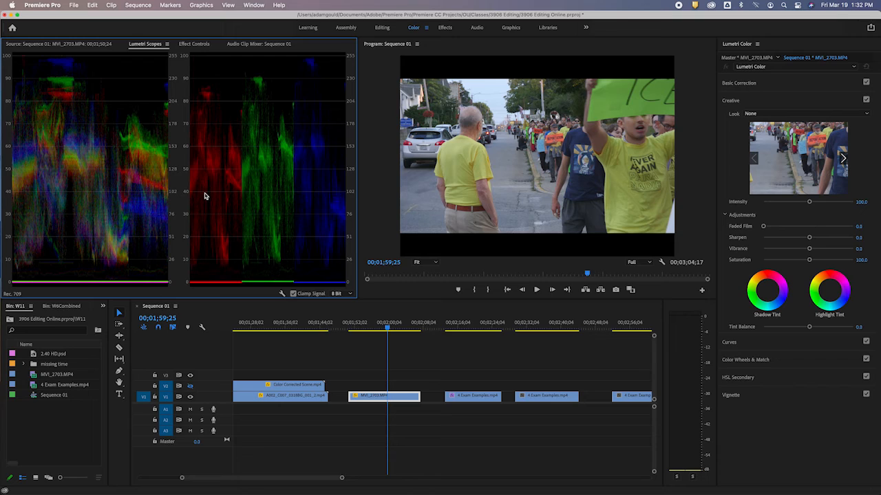
pyautogui.rightClick(150, 188)
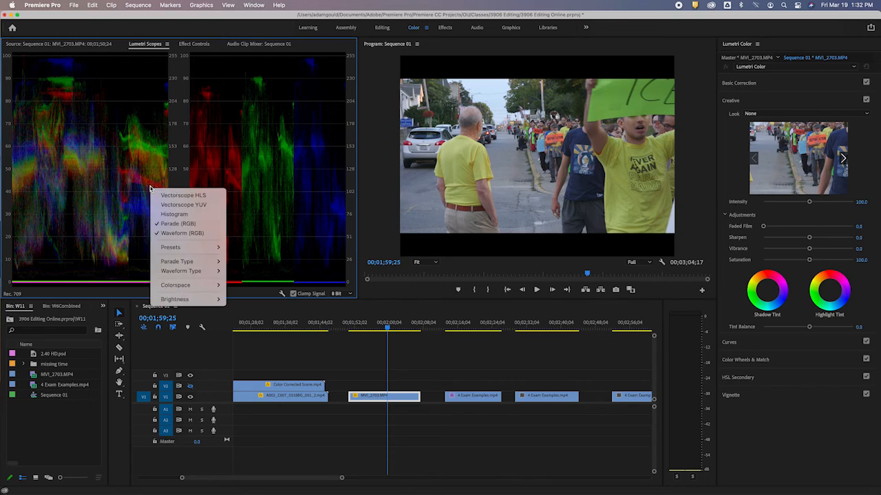
pyautogui.click(187, 196)
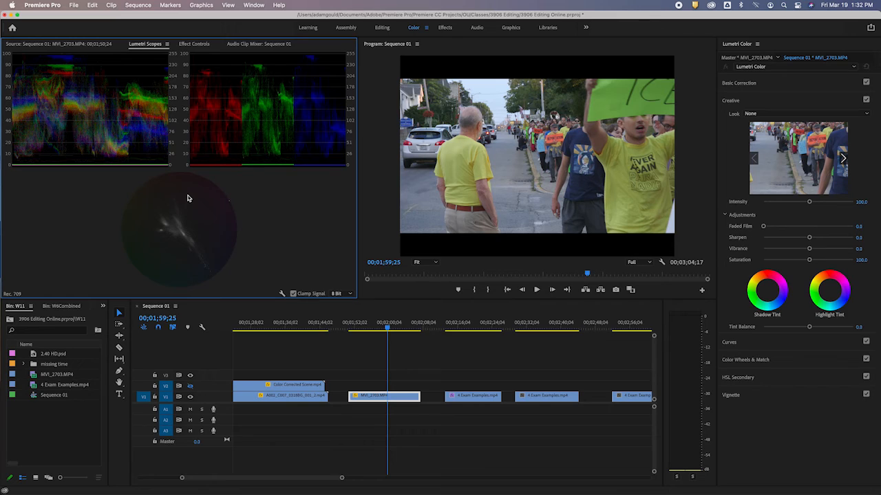
# Replace the Vectorscope HLS with the Vectorscope YUV in the Lumetri Scopes
pyautogui.rightClick(234, 191)
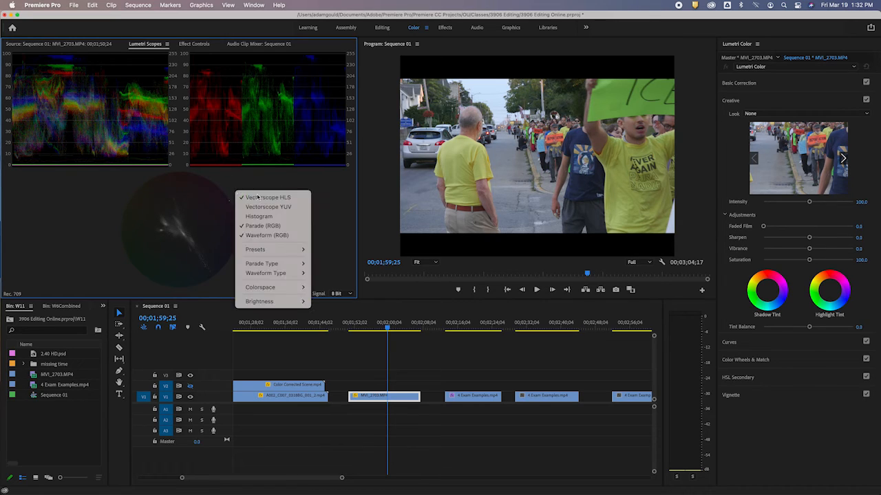
pyautogui.click(84, 201)
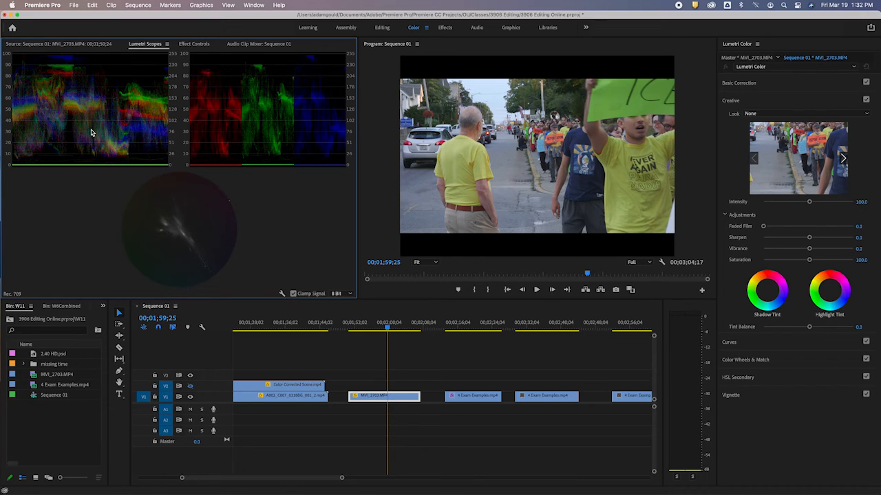
pyautogui.rightClick(176, 232)
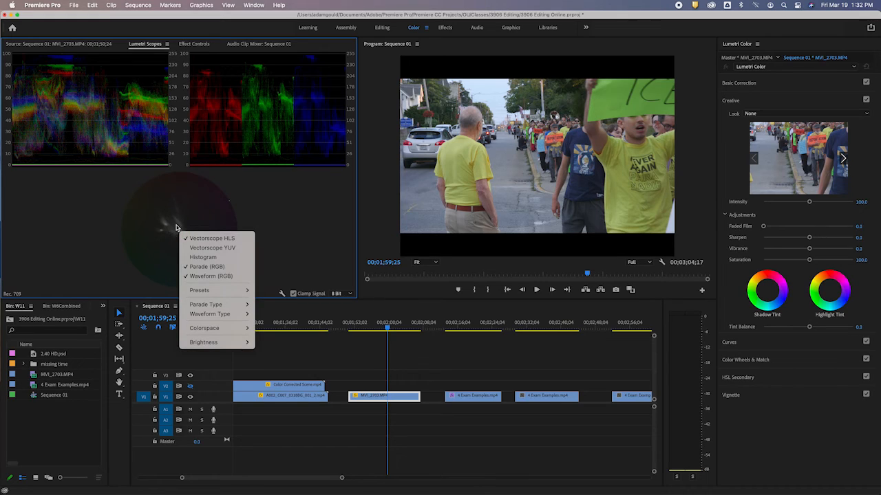
pyautogui.click(223, 249)
pyautogui.rightClick(90, 227)
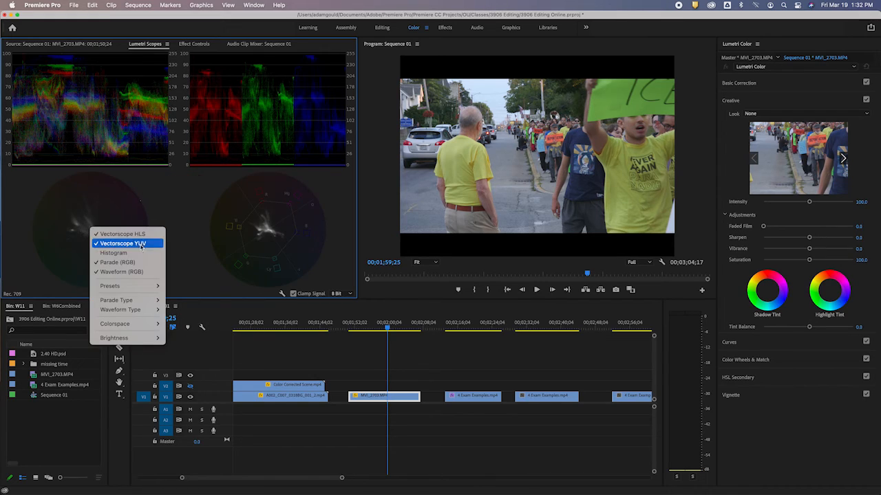
pyautogui.click(141, 234)
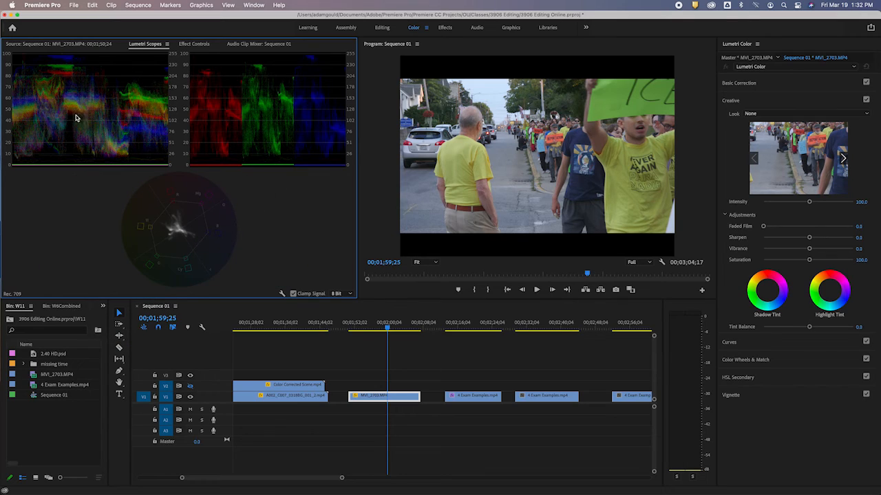
# Set the waveform type in the Lumetri Scopes to Luma
pyautogui.rightClick(96, 107)
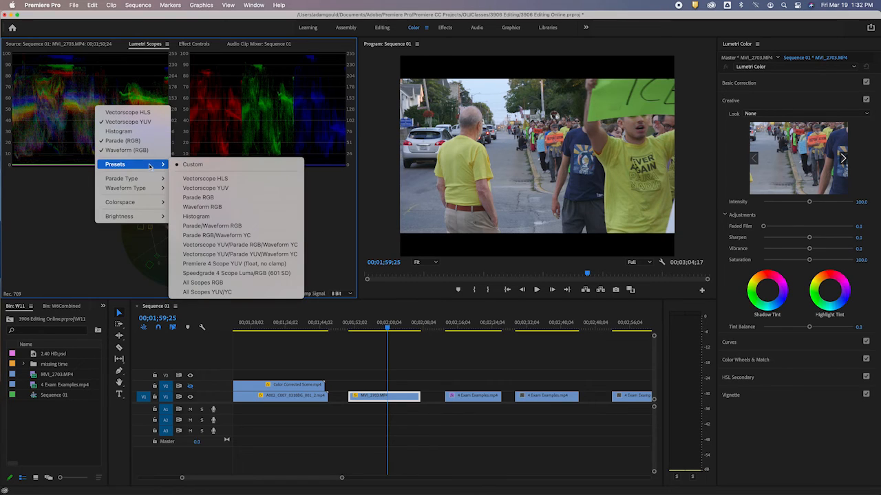
pyautogui.moveTo(149, 190)
pyautogui.click(194, 201)
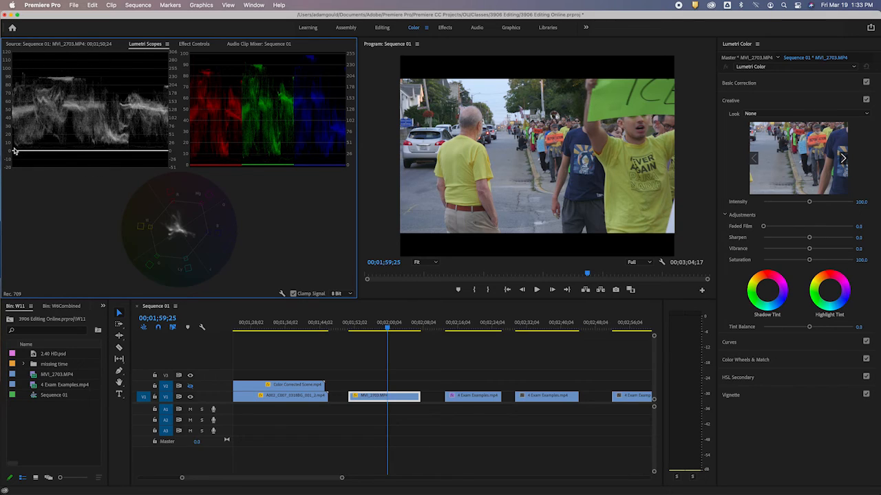
pyautogui.rightClick(80, 91)
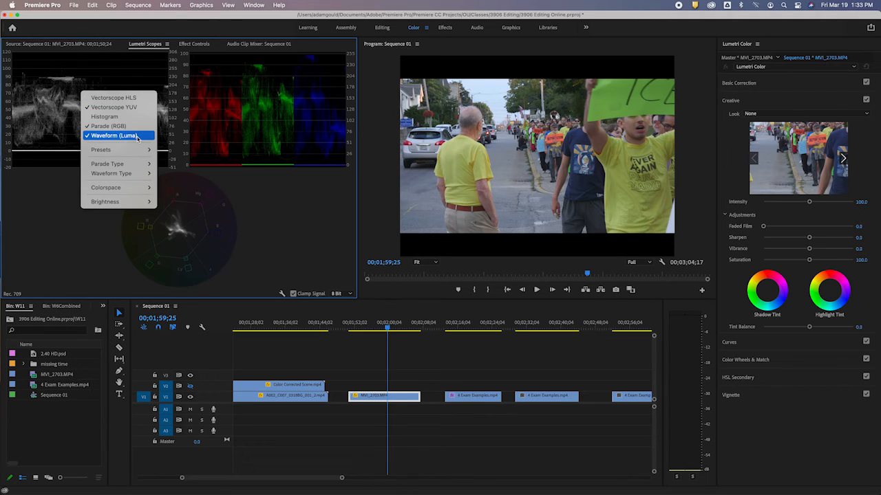
pyautogui.moveTo(128, 176)
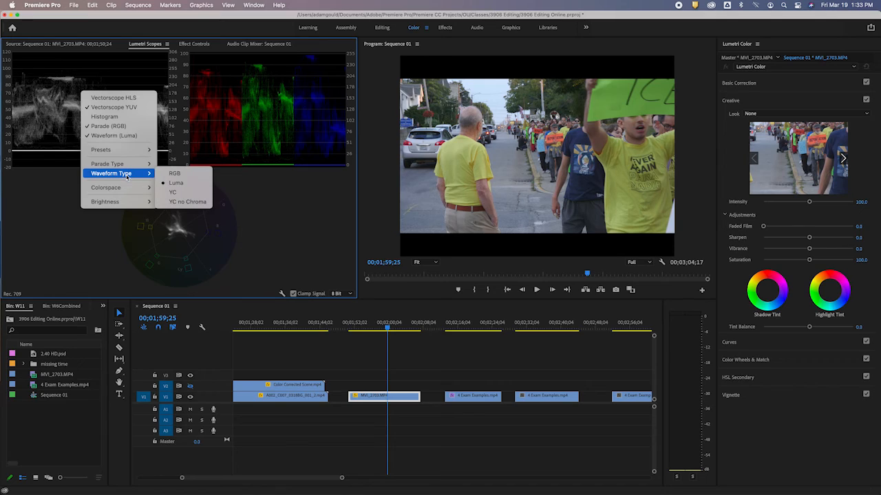
pyautogui.click(176, 184)
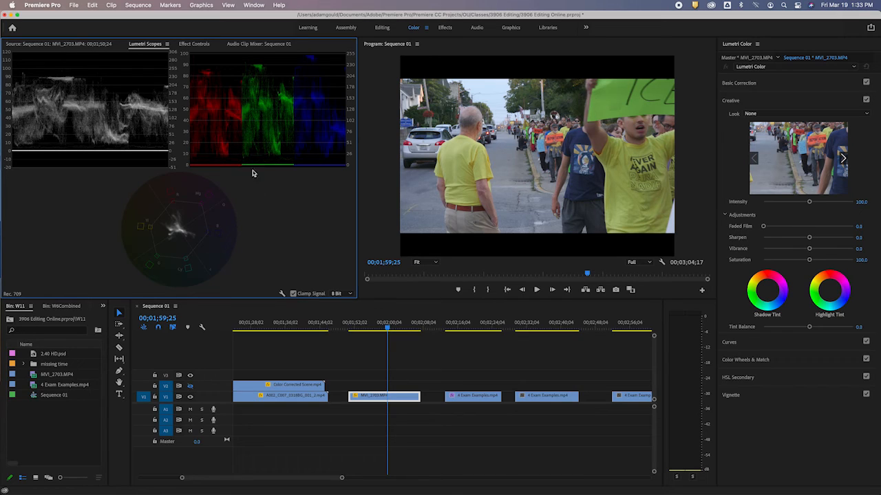
# Move the playhead within the MVI_2703.MP4 clip to 00;01;58;10
pyautogui.rightClick(176, 229)
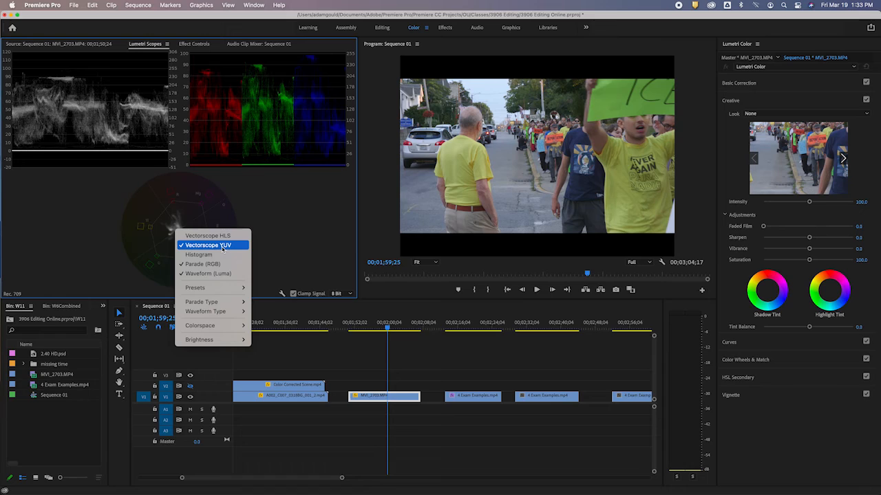
pyautogui.click(335, 230)
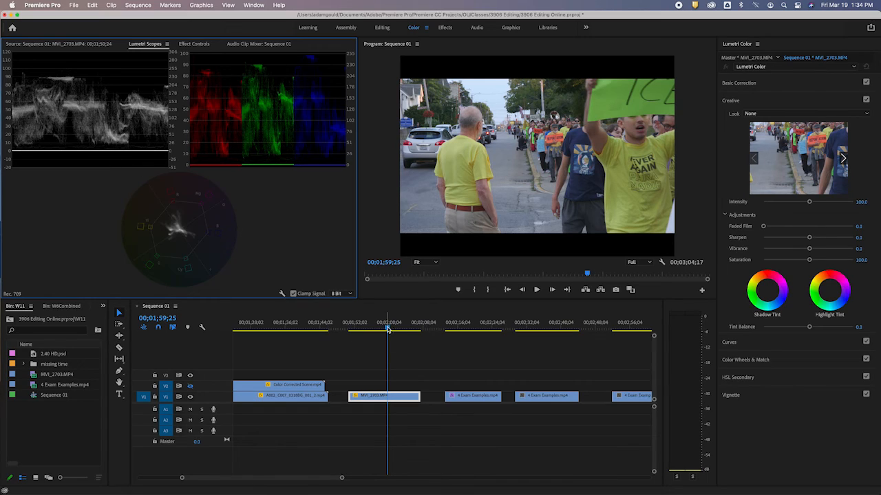
pyautogui.click(385, 330)
pyautogui.moveTo(386, 329); pyautogui.dragTo(382, 330)
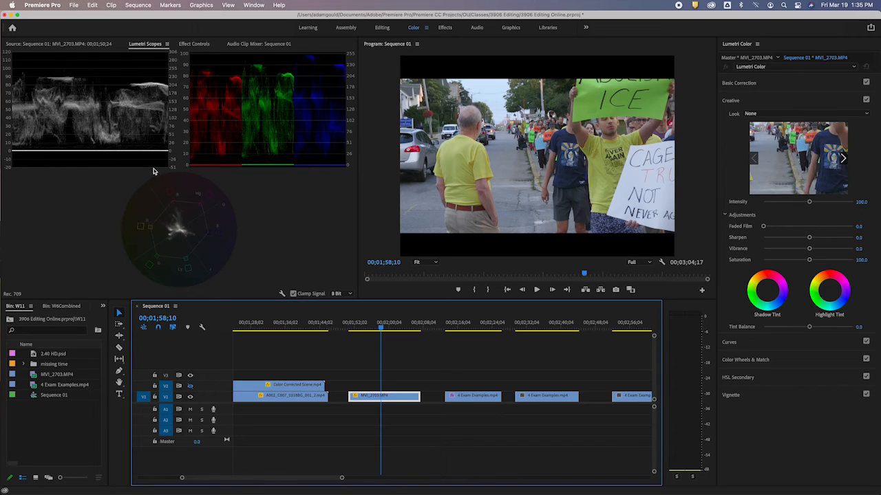
# Hide the Parade (RGB) and Vectorscope YUV so that the Lumetri Scopes show only the Waveform (Luma)
pyautogui.rightClick(257, 189)
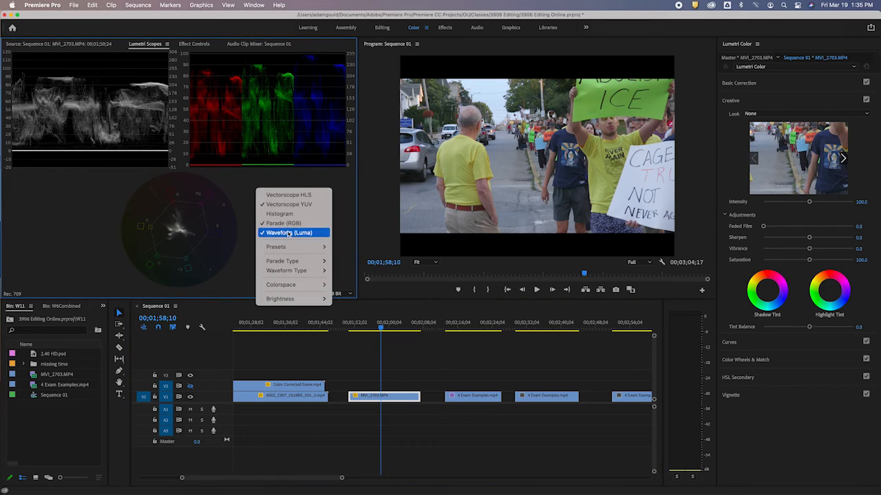
pyautogui.click(288, 223)
pyautogui.rightClick(260, 201)
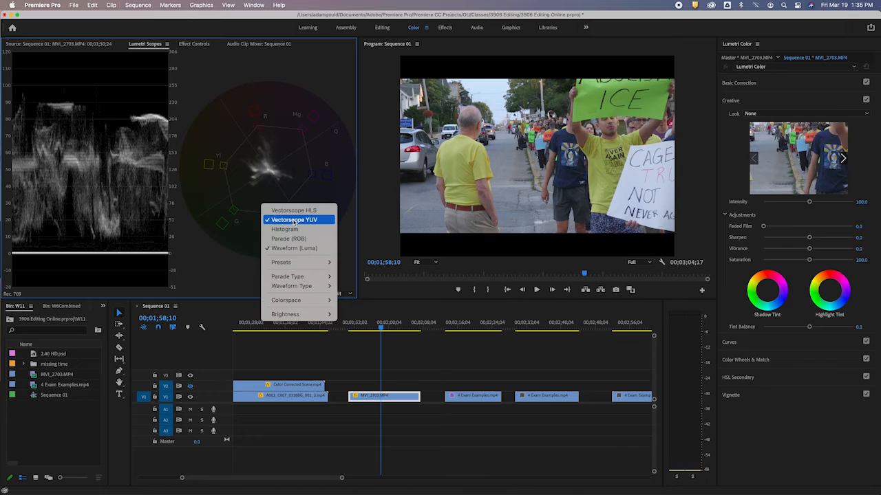
pyautogui.press('Escape')
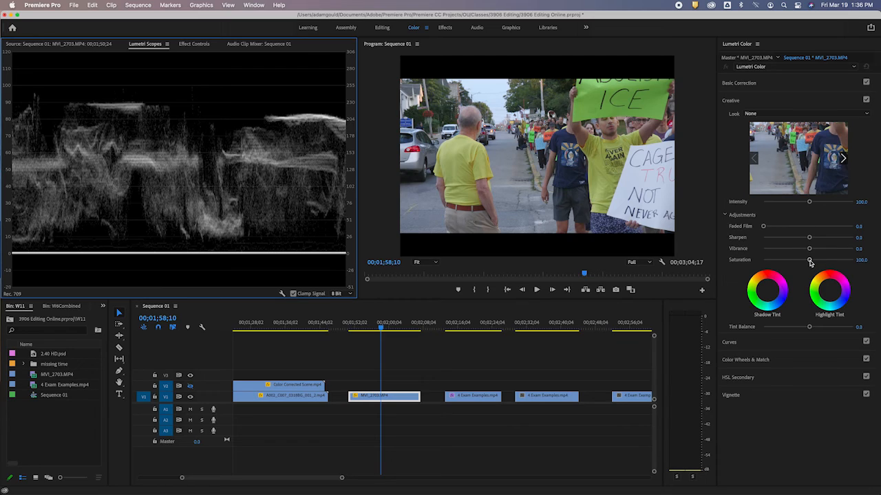
# Set the MVI_2703.MP4 clip's Creative saturation to 0 and park the playhead at 00;01;56;14
pyautogui.moveTo(809, 262); pyautogui.dragTo(762, 262)
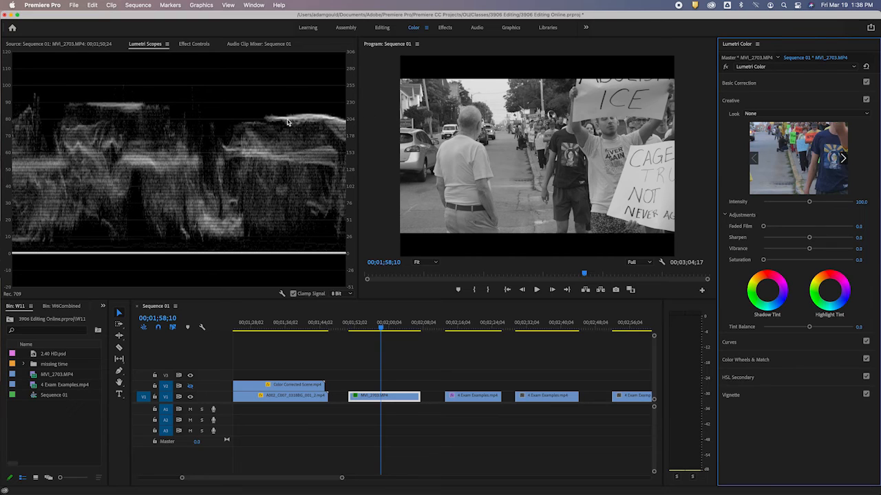
pyautogui.click(359, 329)
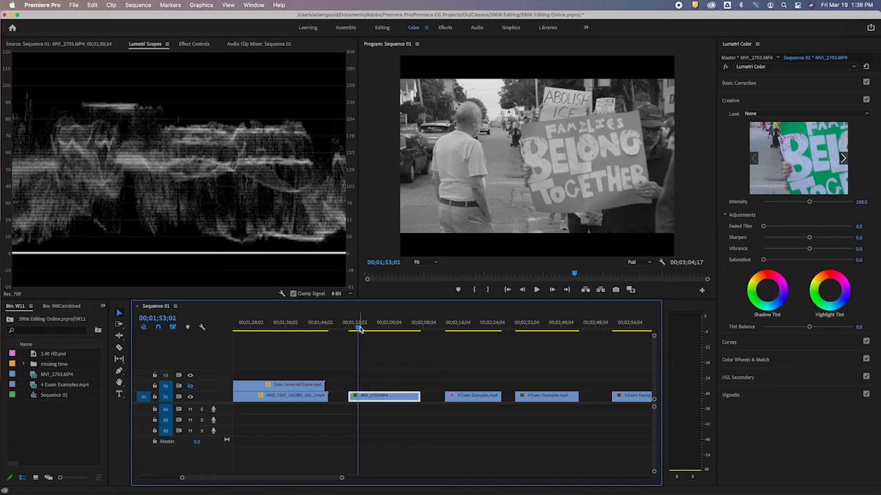
pyautogui.moveTo(359, 329); pyautogui.dragTo(360, 329)
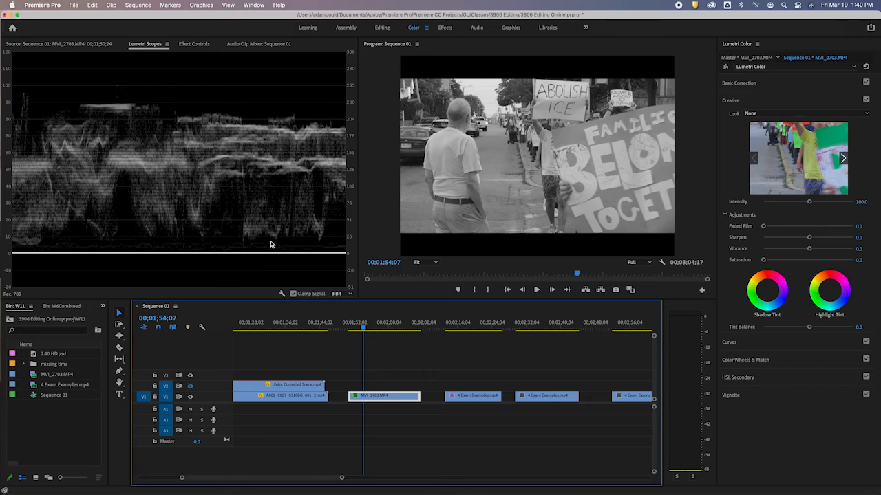
pyautogui.click(373, 329)
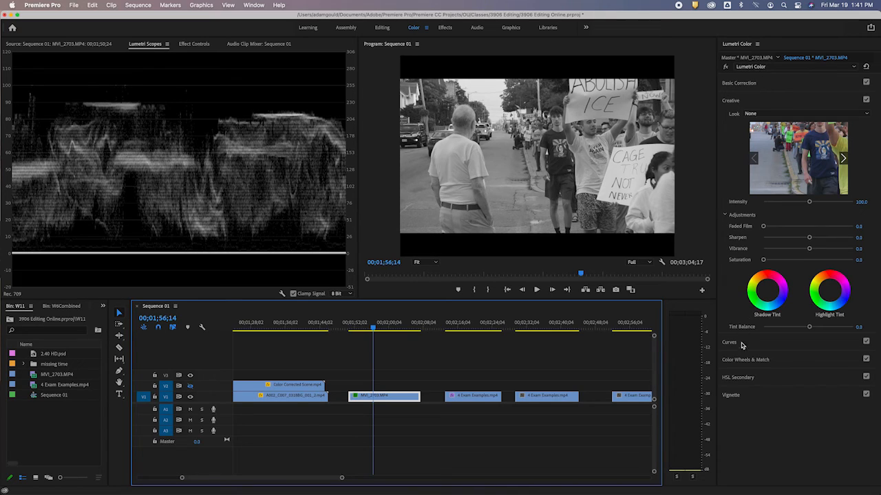
# Expand the Basic Correction settings of the MVI_2703.MP4 clip's Lumetri Color effect in place of the Creative settings
pyautogui.click(730, 101)
pyautogui.click(730, 102)
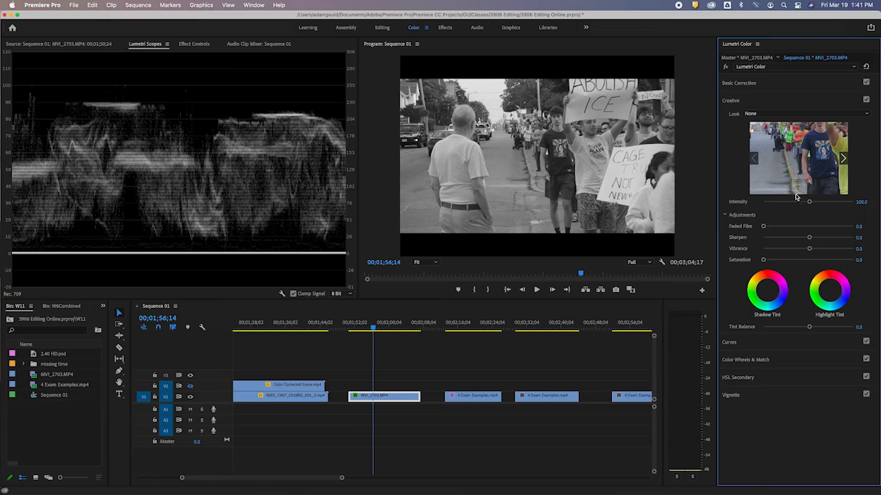
pyautogui.click(740, 84)
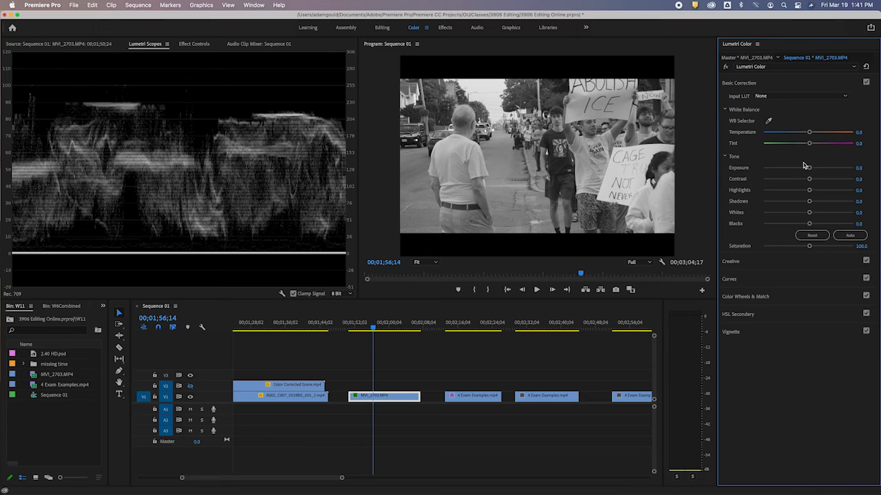
pyautogui.click(744, 83)
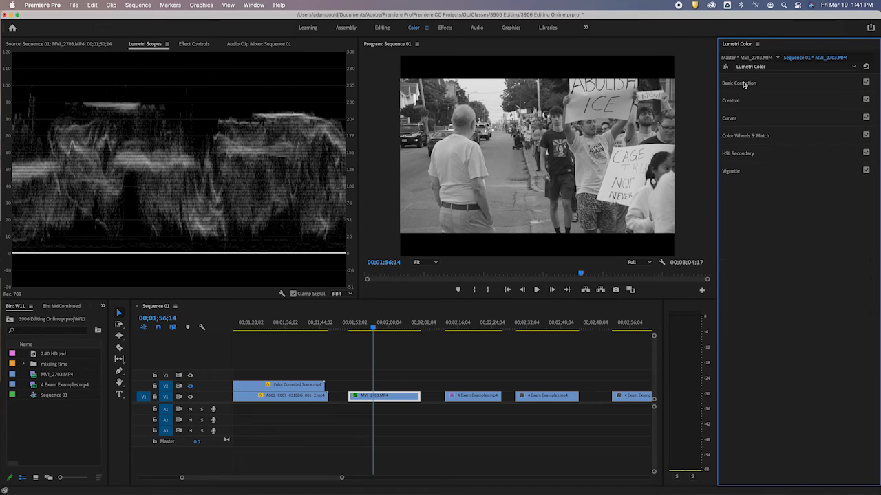
pyautogui.click(744, 83)
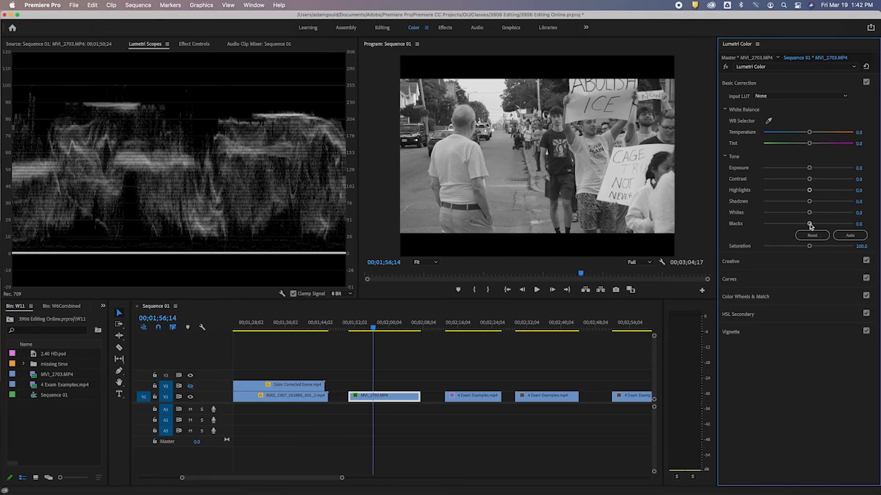
# Try the Blacks of the MVI_2703.MP4 clip at -13.9, -100 and 8.1, and settle on -6.2
pyautogui.moveTo(809, 227); pyautogui.dragTo(802, 228)
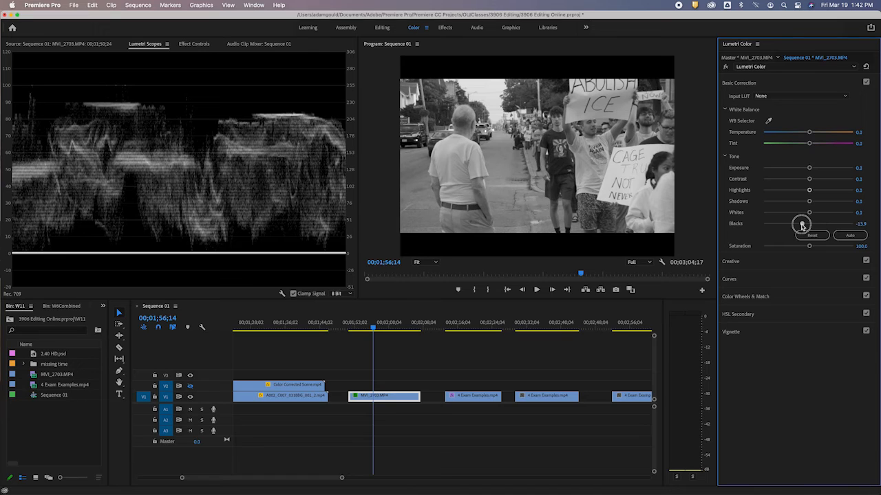
pyautogui.moveTo(801, 226); pyautogui.dragTo(745, 231)
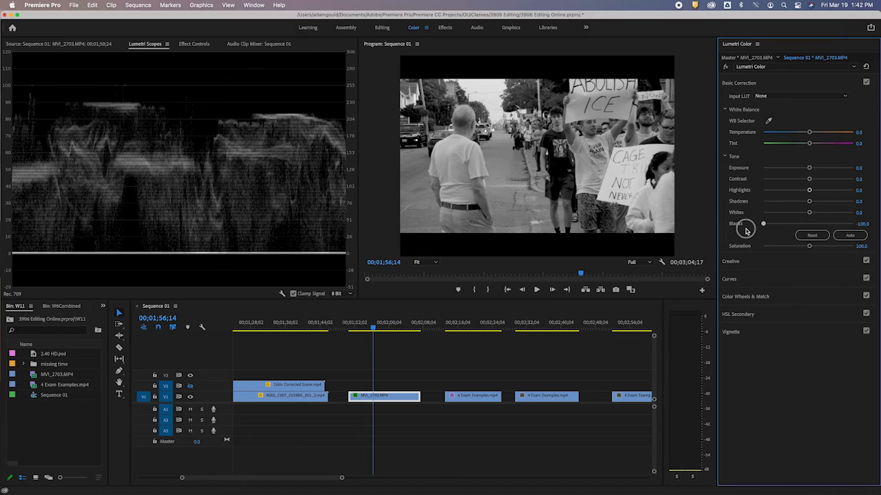
pyautogui.moveTo(746, 231); pyautogui.dragTo(812, 230)
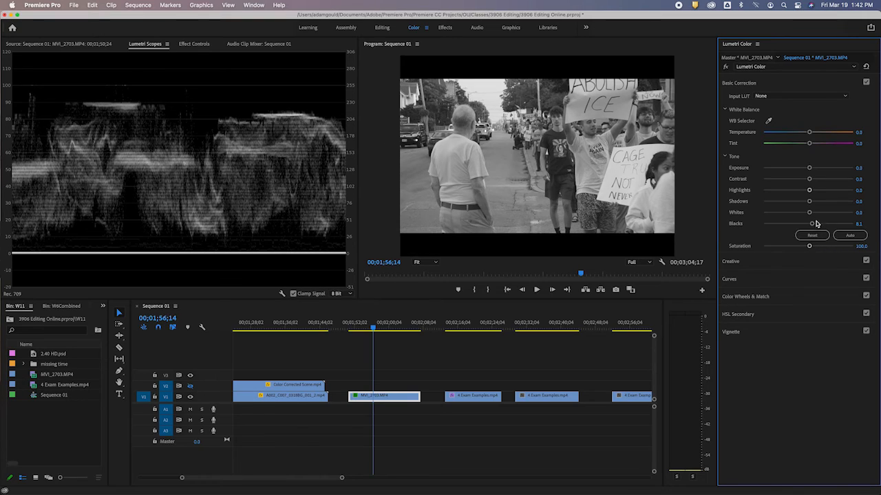
pyautogui.moveTo(813, 224); pyautogui.dragTo(805, 225)
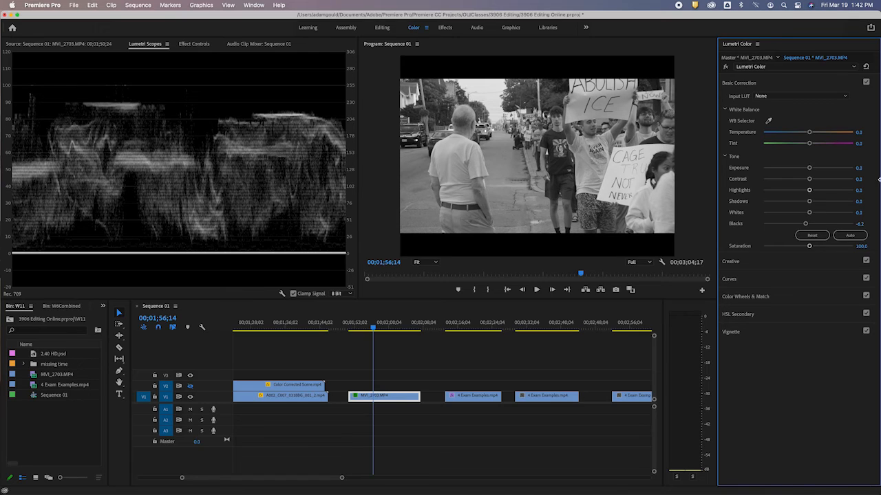
# Try Whites at 16.7, Shadows at -16.7, Highlights at 16.7 and Contrast at 1.4 on the MVI_2703.MP4 clip
pyautogui.moveTo(810, 212)
pyautogui.mouseDown()
pyautogui.moveTo(859, 211)
pyautogui.moveTo(811, 212)
pyautogui.mouseUp()
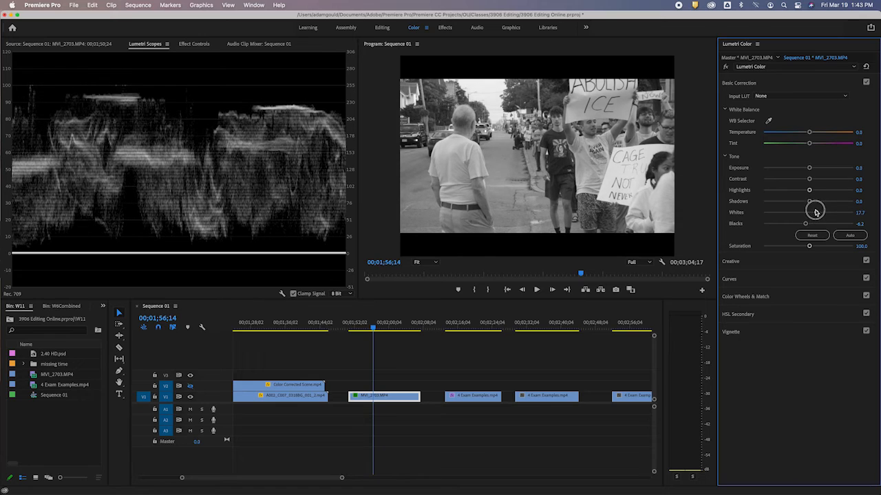
pyautogui.moveTo(817, 212)
pyautogui.mouseDown()
pyautogui.moveTo(806, 210)
pyautogui.moveTo(838, 210)
pyautogui.moveTo(802, 213)
pyautogui.moveTo(815, 213)
pyautogui.mouseUp()
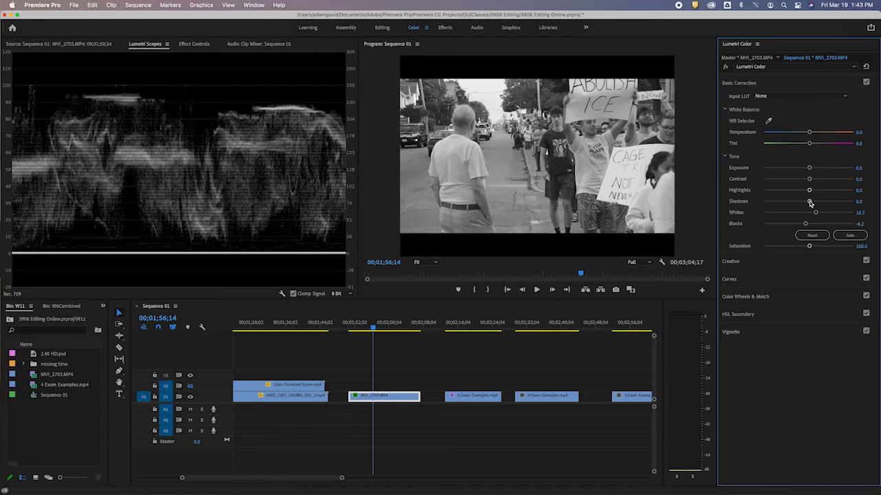
pyautogui.moveTo(810, 202); pyautogui.dragTo(796, 204)
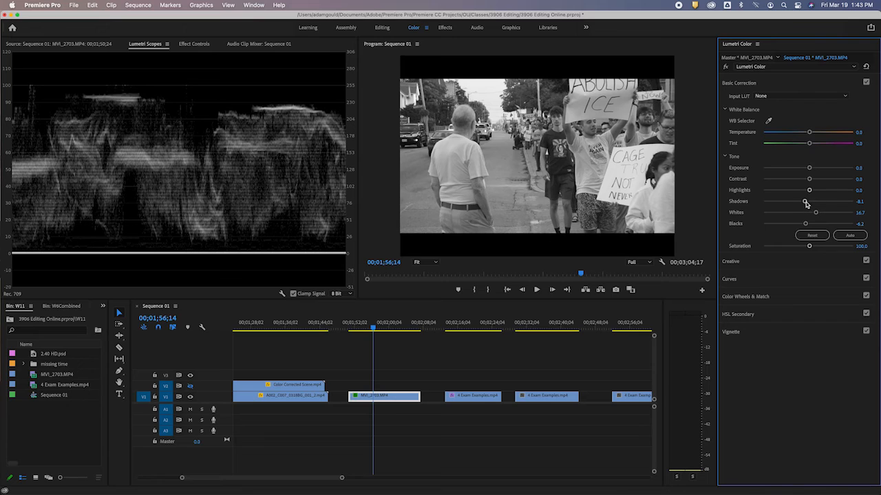
pyautogui.moveTo(806, 203); pyautogui.dragTo(809, 180)
# Reset the MVI_2703.MP4 clip's tone values, try the automatic tone correction and reset it too
pyautogui.click(806, 235)
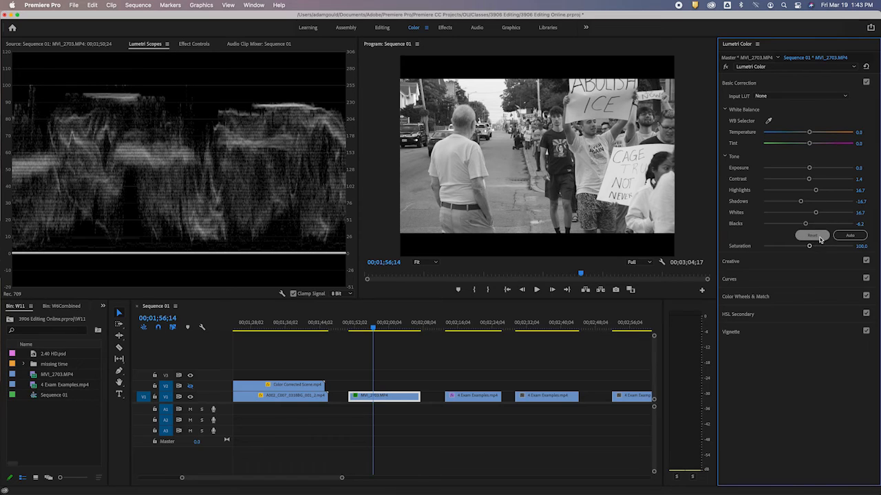
pyautogui.click(811, 237)
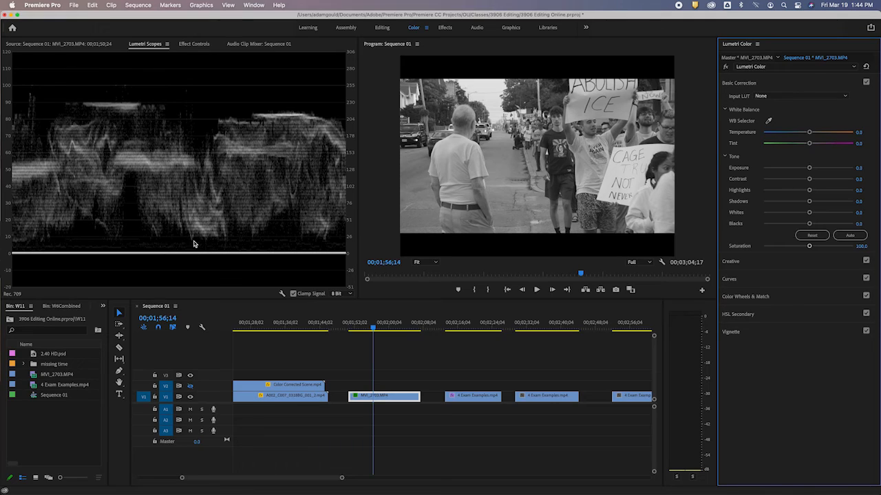
pyautogui.click(850, 236)
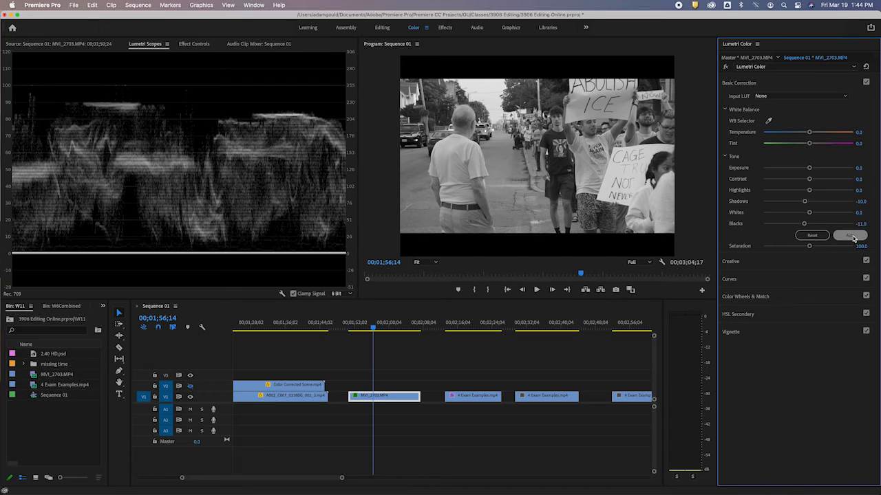
pyautogui.click(814, 236)
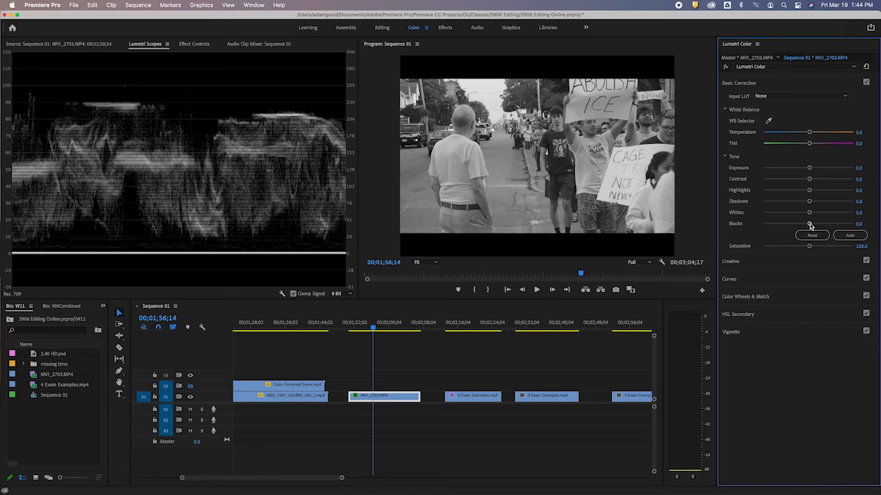
# Set the MVI_2703.MP4 clip's Blacks to -8.1 and Whites to 9.1, and collapse the Basic Correction settings
pyautogui.moveTo(810, 226)
pyautogui.mouseDown()
pyautogui.moveTo(802, 225)
pyautogui.moveTo(813, 212)
pyautogui.mouseUp()
pyautogui.click(734, 82)
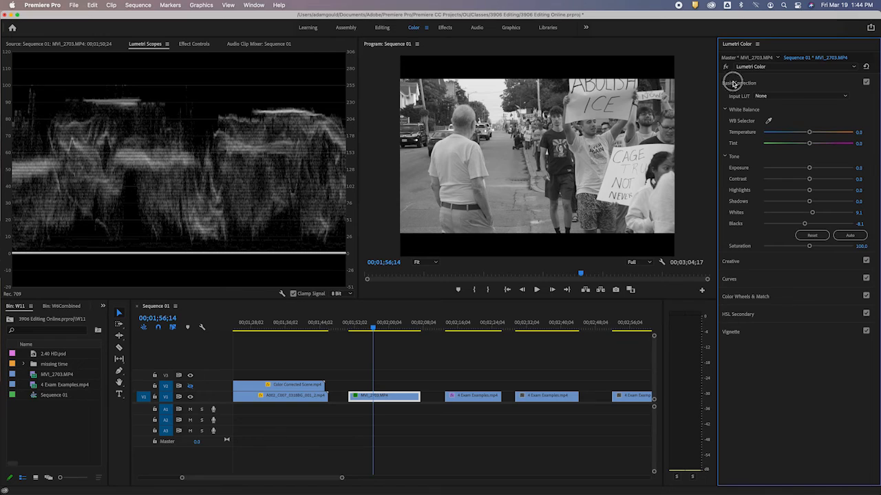
# Set the MVI_2703.MP4 clip's Creative saturation to 100 and return to its Basic Correction settings
pyautogui.click(732, 101)
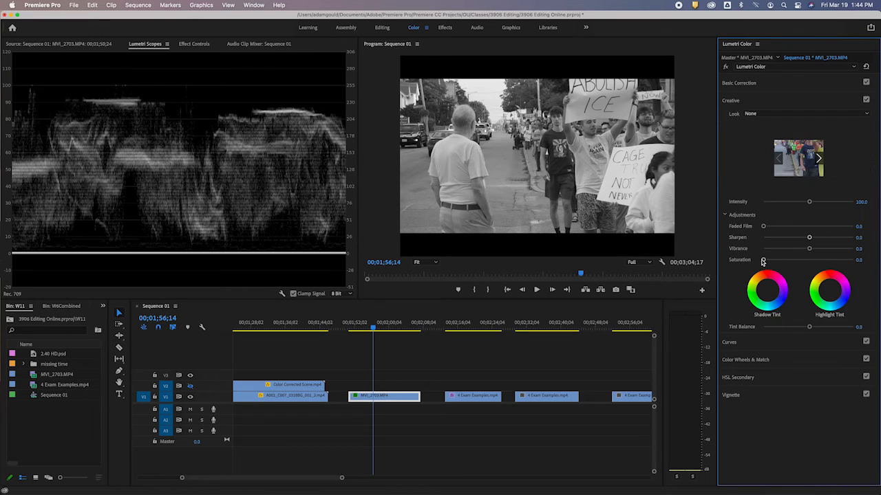
pyautogui.moveTo(763, 261); pyautogui.dragTo(809, 261)
pyautogui.click(862, 260)
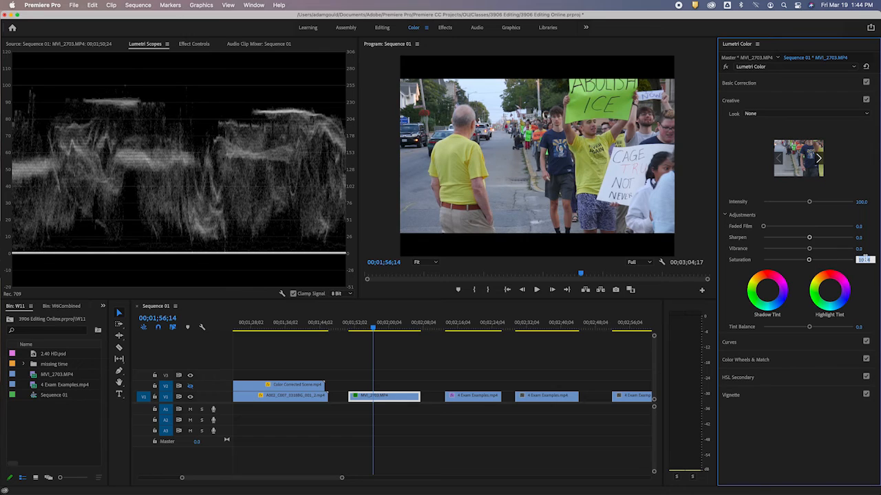
pyautogui.write('100')
pyautogui.press('Return')
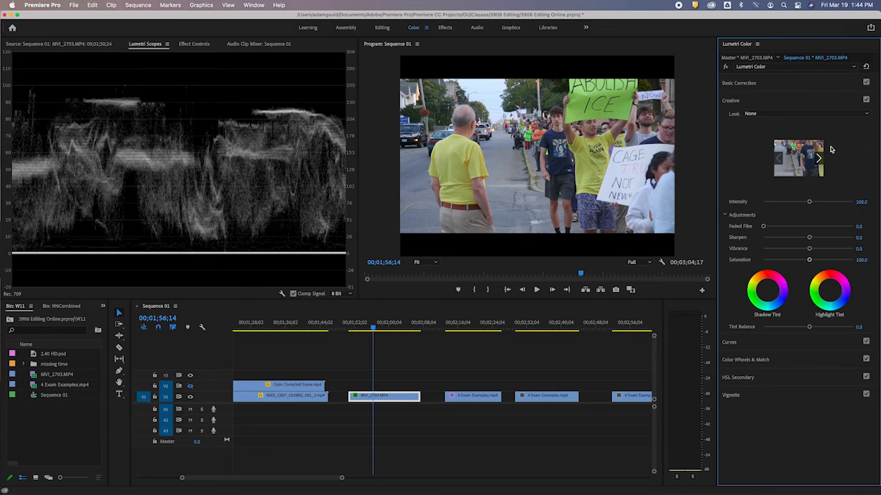
pyautogui.click(743, 83)
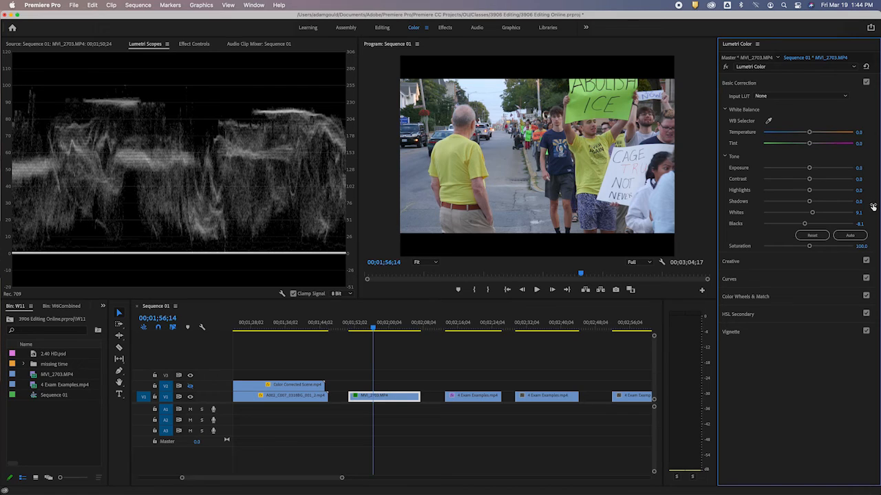
# Compare the MVI_2703.MP4 clip with and without its Lumetri Color effect by bypassing and re-enabling it several times
pyautogui.click(726, 68)
pyautogui.click(725, 67)
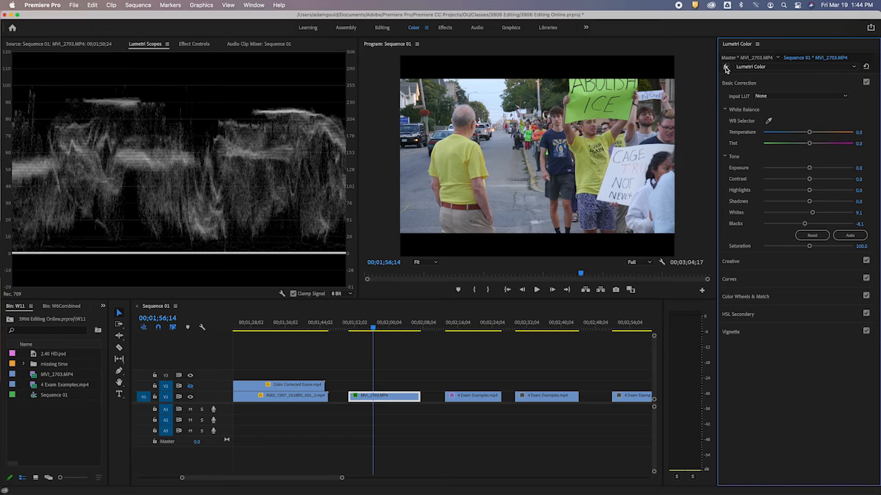
pyautogui.click(725, 67)
pyautogui.click(725, 67)
pyautogui.click(725, 68)
pyautogui.click(725, 68)
pyautogui.click(725, 68)
pyautogui.click(726, 67)
pyautogui.click(725, 68)
# Move the playhead to 00;02;35;23 in the second 4 Exam Examples.mp4 clip, the overexposed street scene
pyautogui.click(543, 329)
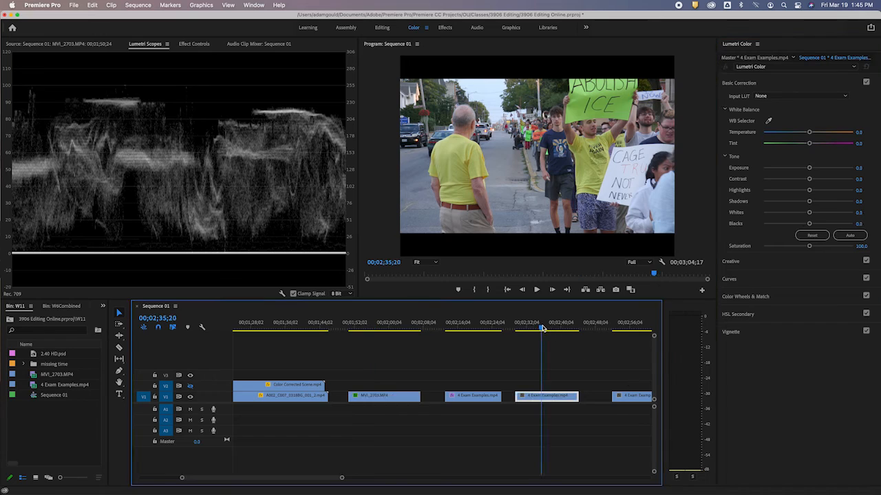
pyautogui.press('Left')
pyautogui.press('Left')
pyautogui.press('Left')
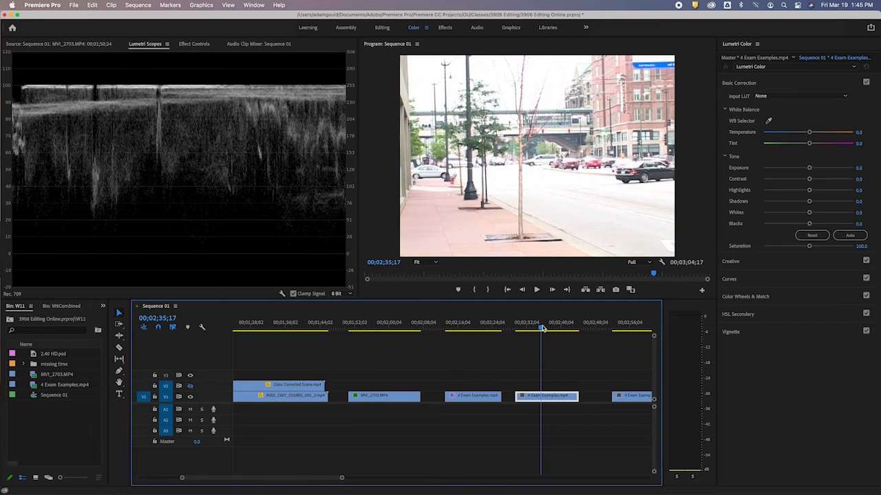
pyautogui.press('Right')
pyautogui.press('Right')
pyautogui.press('Right')
pyautogui.press('Right')
pyautogui.press('Right')
pyautogui.press('Right')
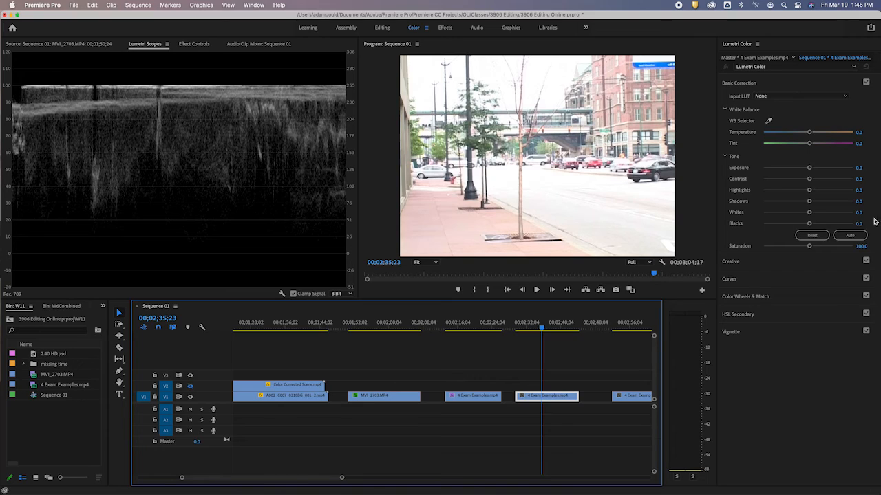
# Try the automatic tone correction on the overexposed street clip and reset it
pyautogui.click(855, 237)
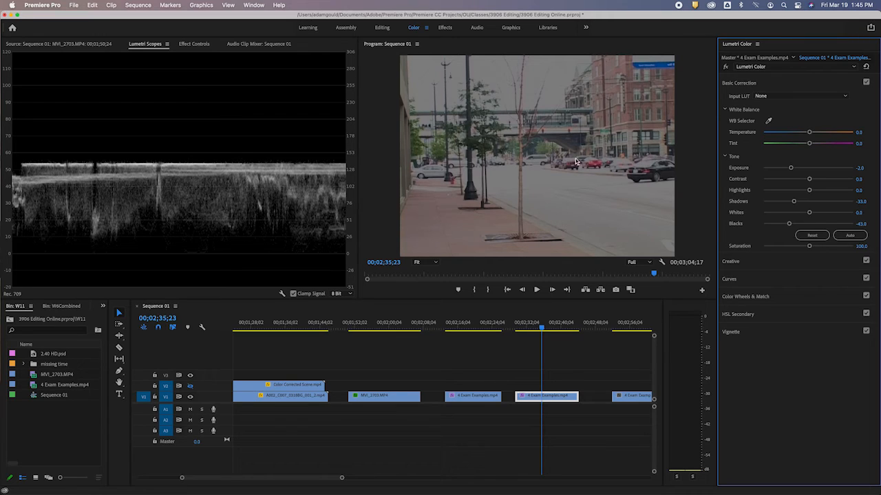
pyautogui.click(812, 236)
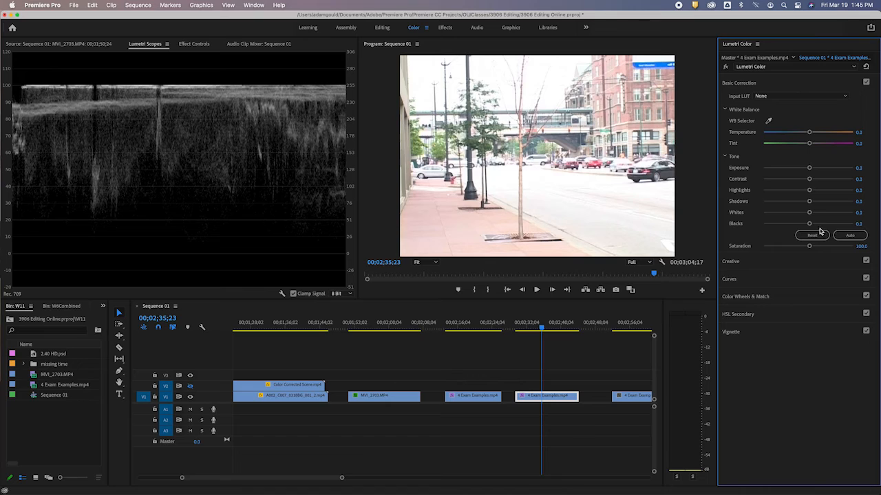
# Set the street clip's Exposure to 0.6, Contrast to -13.9, Highlights to -59.8, Shadows to -53.1, Whites to -20.6 and Blacks to -69.4
pyautogui.moveTo(810, 226); pyautogui.dragTo(813, 170)
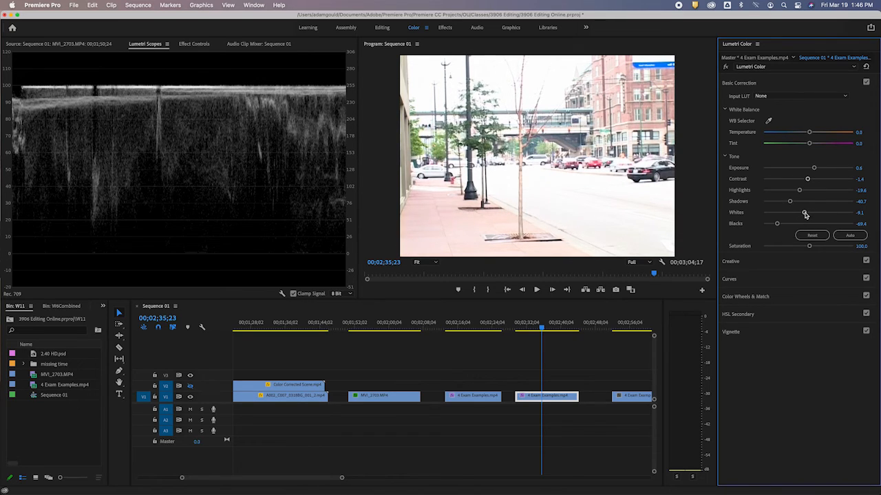
pyautogui.moveTo(805, 214); pyautogui.dragTo(798, 215)
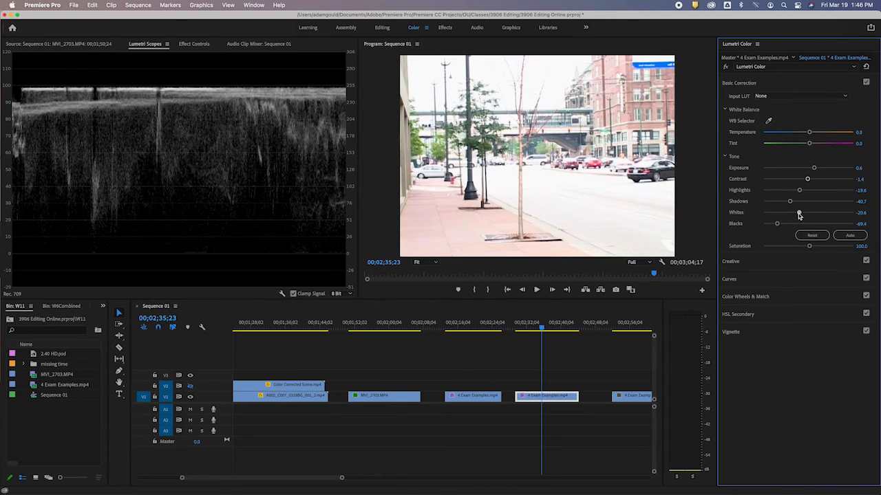
pyautogui.moveTo(799, 193); pyautogui.dragTo(784, 204)
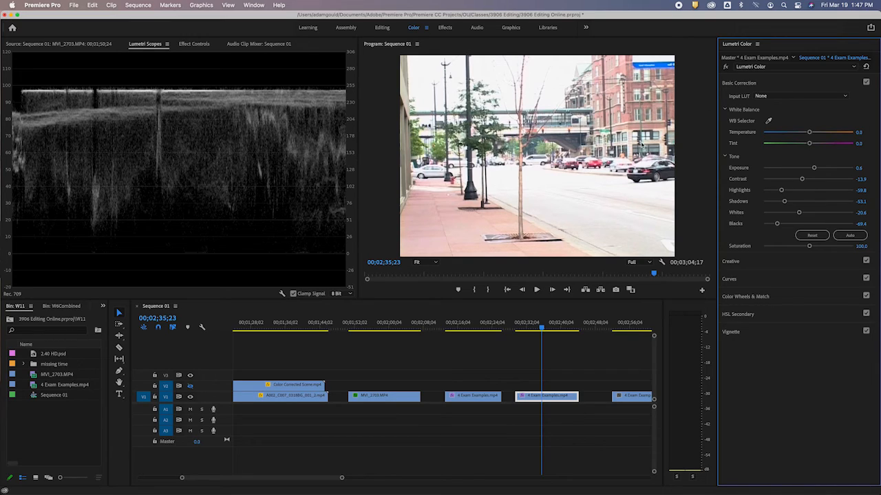
# Compare the street clip before and after correction by toggling its Lumetri Color effect, leaving the effect enabled
pyautogui.click(726, 68)
pyautogui.click(727, 68)
pyautogui.click(726, 66)
pyautogui.click(725, 67)
pyautogui.click(726, 67)
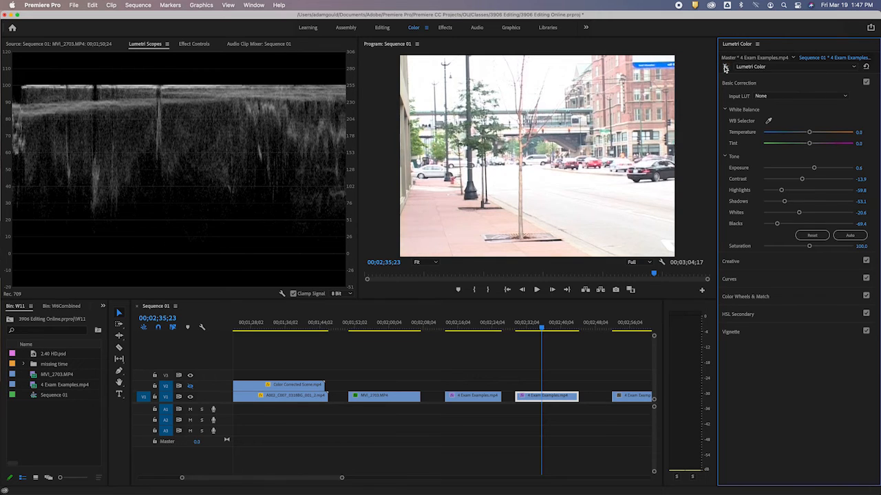
pyautogui.click(726, 67)
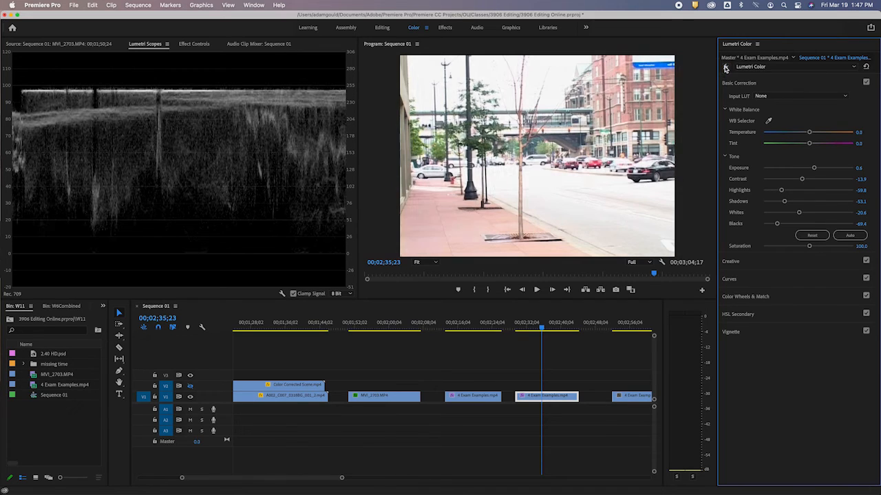
# Move the playhead to 00;02;56;23 in the last 4 Exam Examples.mp4 clip, the dark stage scene
pyautogui.click(633, 326)
pyautogui.scroll(-3, 600, 363)
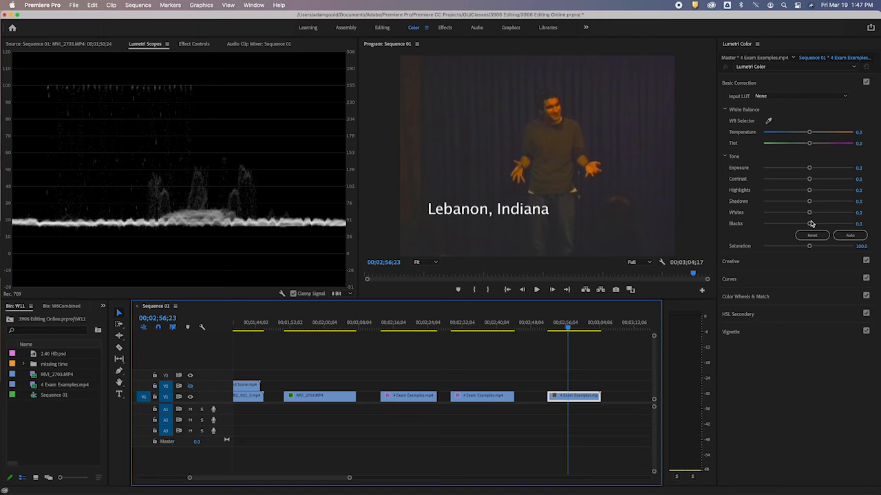
# Try a Whites adjustment and the automatic tone correction on the dark stage clip, and revert the automatic correction
pyautogui.moveTo(810, 214)
pyautogui.mouseDown()
pyautogui.moveTo(841, 212)
pyautogui.moveTo(798, 212)
pyautogui.mouseUp()
pyautogui.click(849, 236)
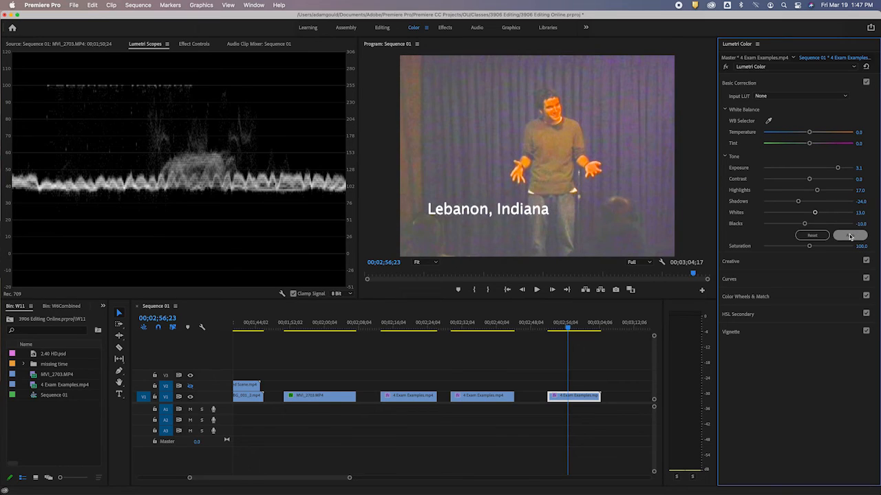
pyautogui.click(850, 236)
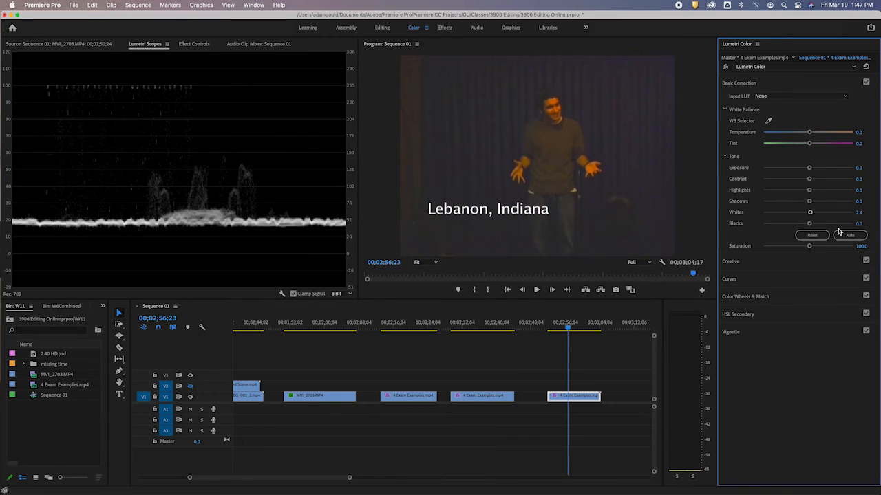
# Set the dark stage clip's Whites to 39.7, Highlights to 69.4, Exposure to 0.6 and Blacks to -25.4
pyautogui.moveTo(811, 215); pyautogui.dragTo(826, 211)
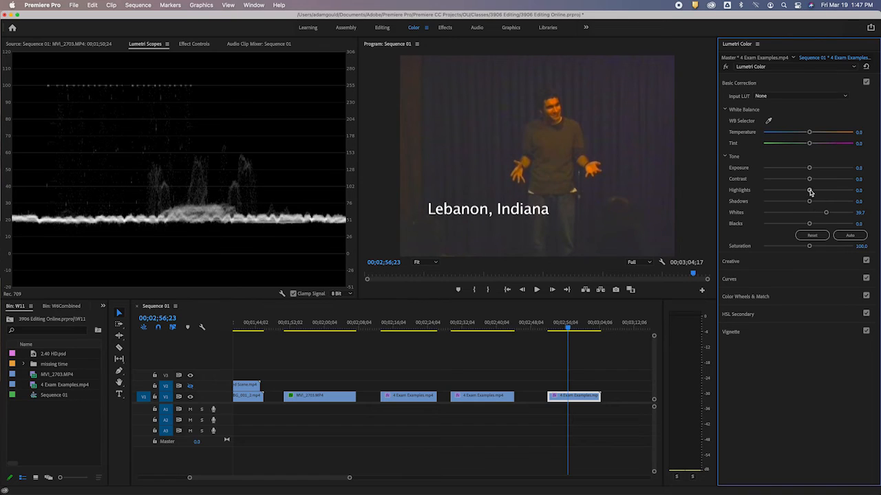
pyautogui.moveTo(810, 190); pyautogui.dragTo(814, 169)
pyautogui.moveTo(810, 223)
pyautogui.mouseDown()
pyautogui.moveTo(786, 227)
pyautogui.moveTo(796, 225)
pyautogui.mouseUp()
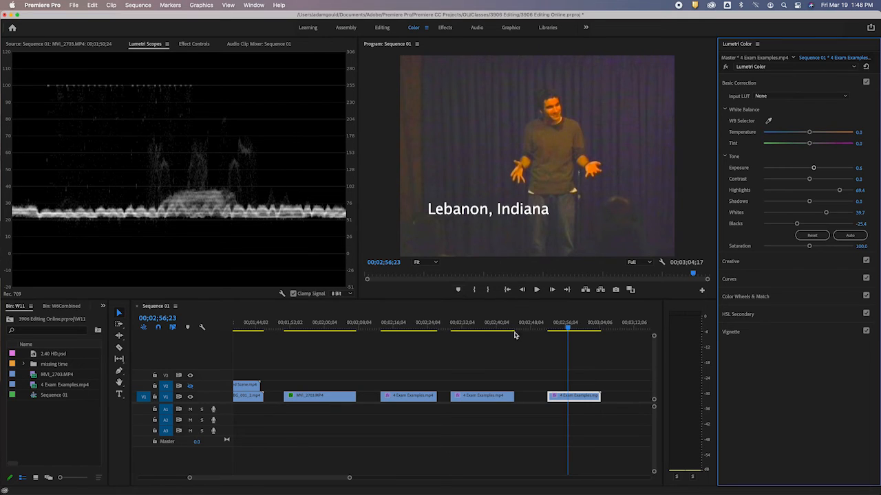
# Move the playhead to 00;02;38;11 in the street clip and bypass its Lumetri Color effect to view the uncorrected picture
pyautogui.click(461, 325)
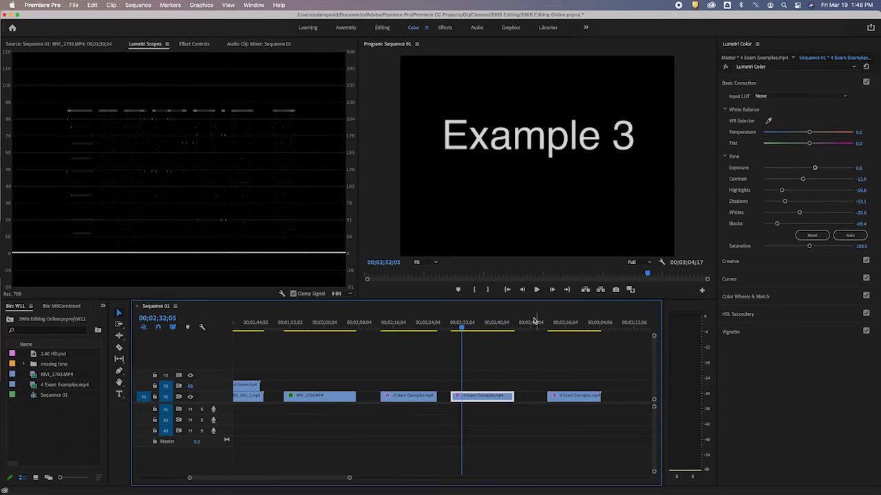
pyautogui.click(490, 322)
pyautogui.click(725, 67)
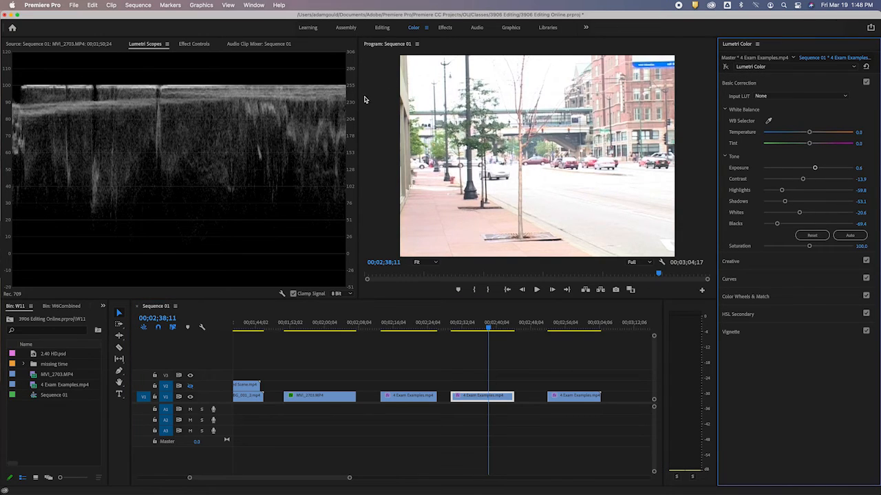
# Move the playhead to 00;02;19;21 in the first 4 Exam Examples.mp4 clip, the blue-tinted scene
pyautogui.click(409, 325)
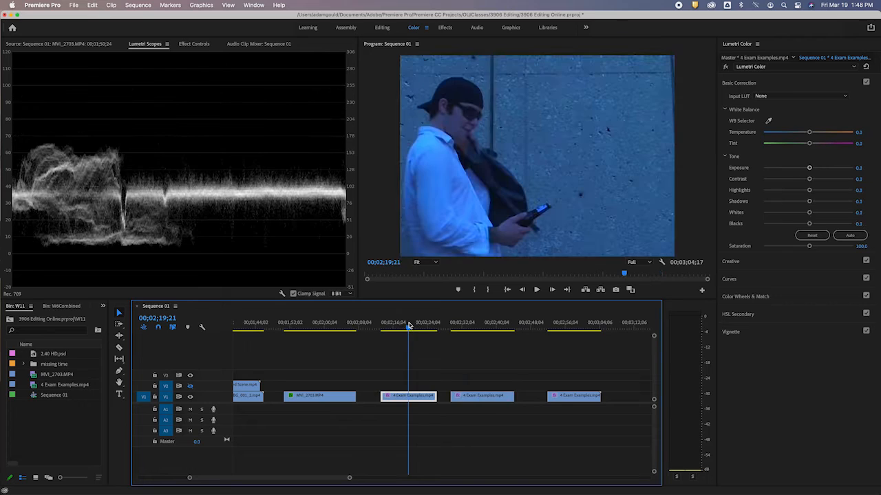
# View MVI_2703.MP4 at 00;01;56;17 and 00;01;55;11, and bring the playhead to 00;00;23;02 in the MCU clip of the woman in the white blouse
pyautogui.click(309, 324)
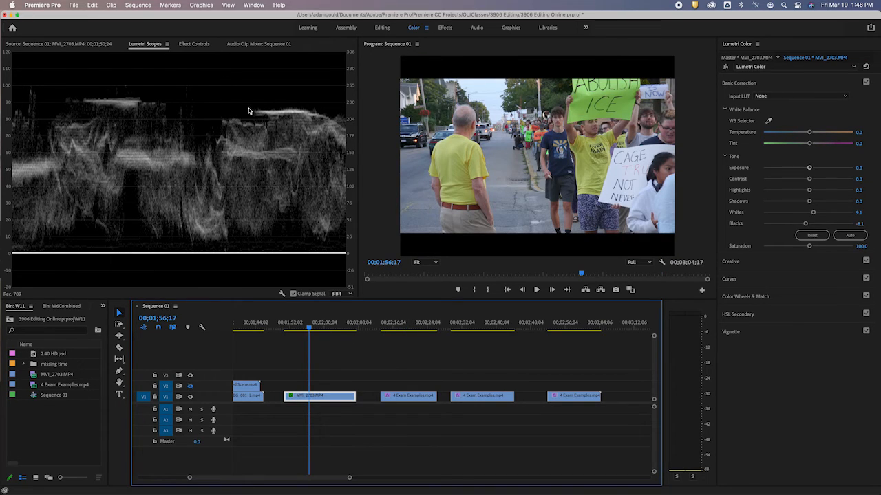
pyautogui.click(304, 324)
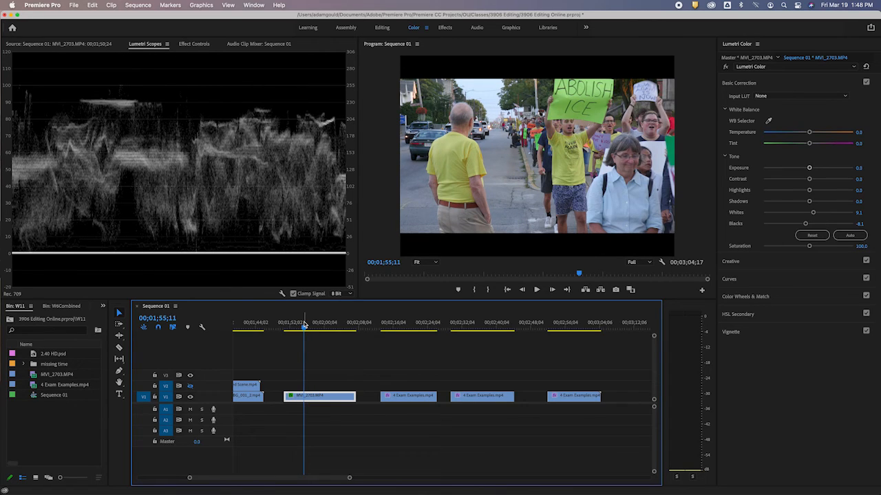
pyautogui.press('Home')
pyautogui.click(255, 325)
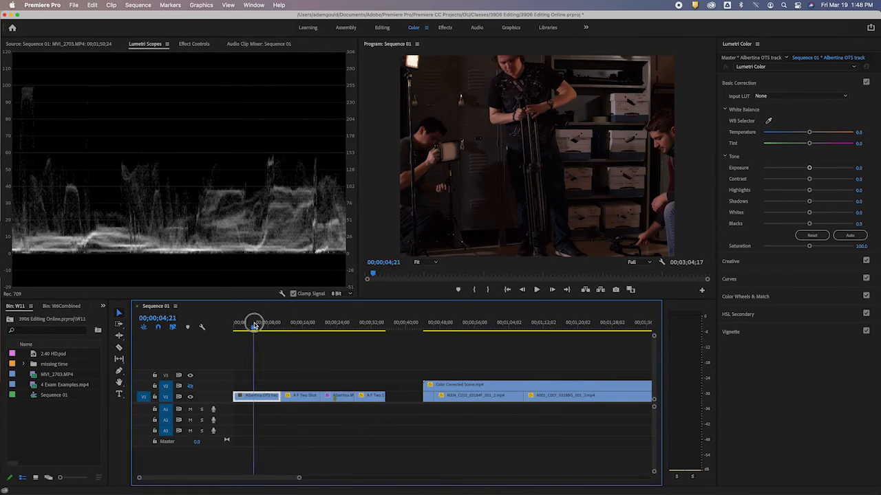
pyautogui.moveTo(255, 324); pyautogui.dragTo(334, 334)
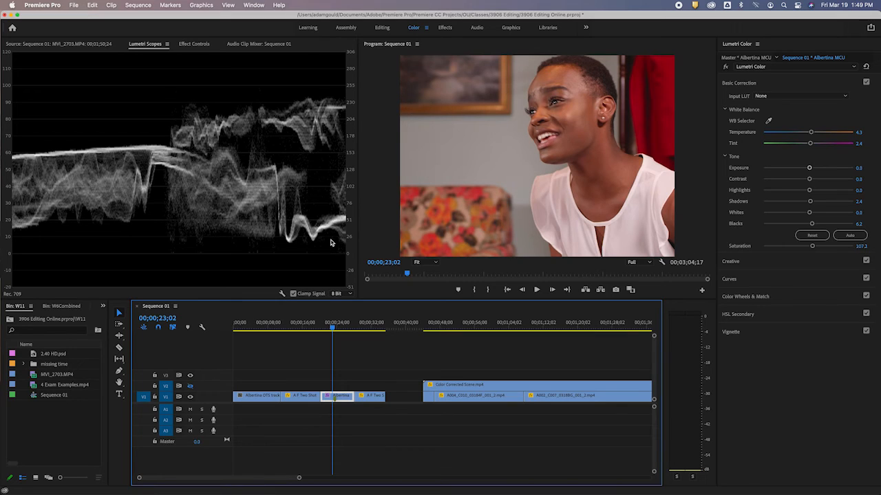
# Try the automatic tone correction on the MCU clip, compare it with the bypassed picture, and reset the tone values
pyautogui.click(850, 236)
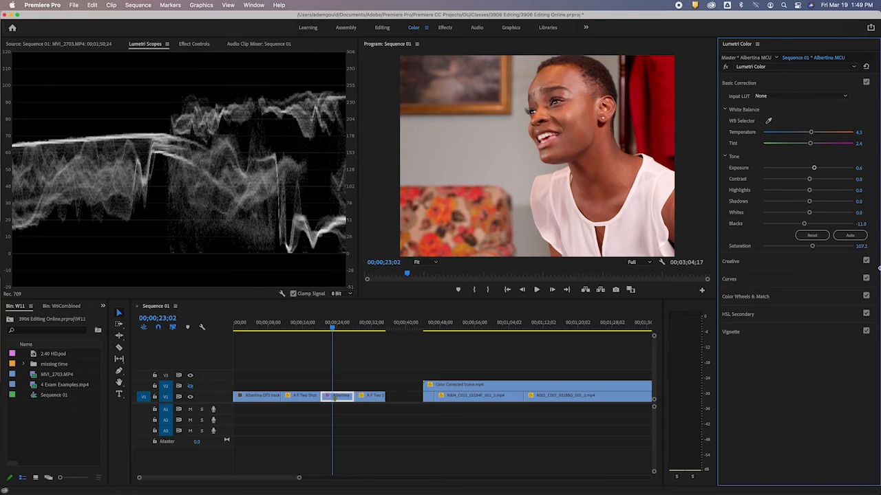
pyautogui.click(726, 68)
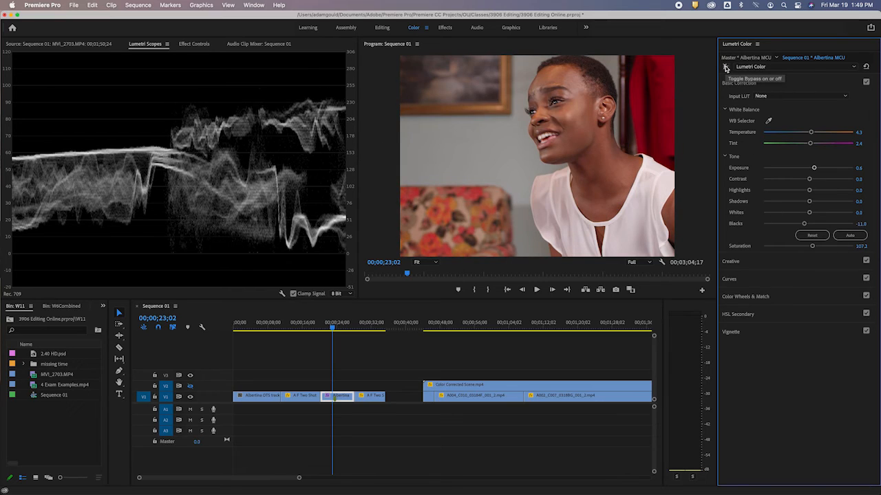
pyautogui.click(726, 67)
pyautogui.click(726, 67)
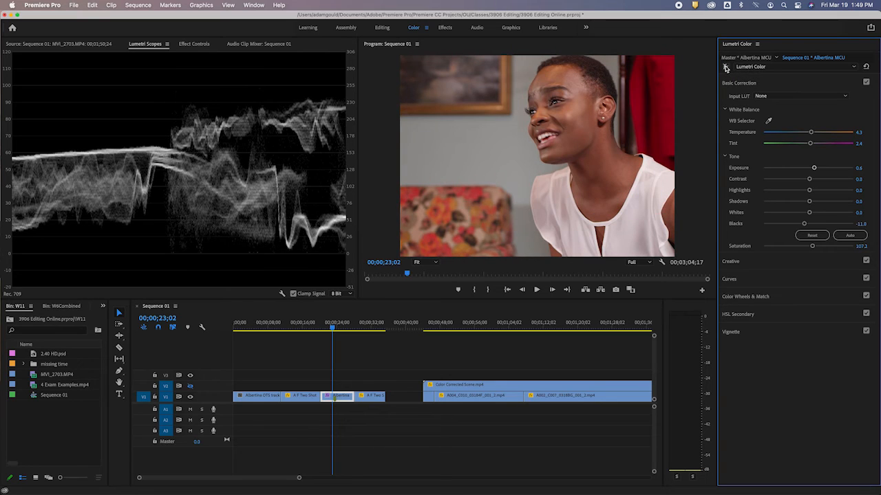
pyautogui.click(726, 67)
pyautogui.click(812, 235)
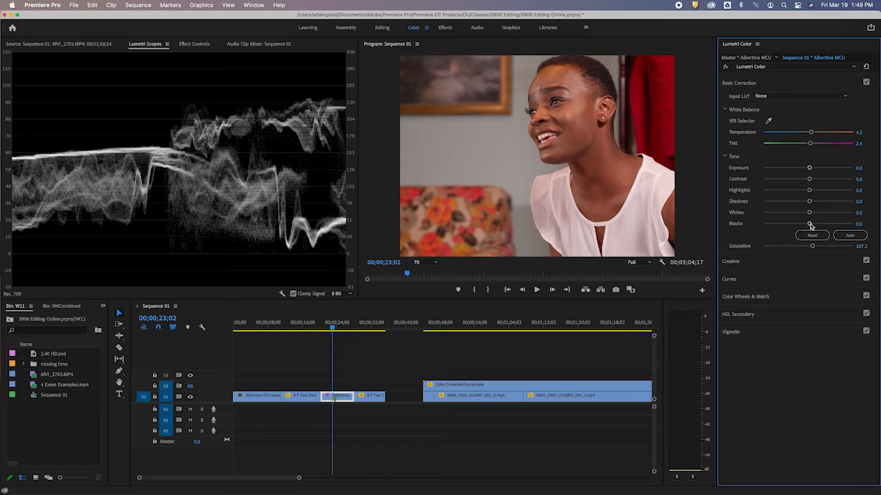
# Set the MCU clip's Contrast to 15.8, Highlights to 13.9, Shadows to -12.0, Whites to 17.7 and Blacks to -1.4, and view frame 00;00;23;11
pyautogui.moveTo(811, 225); pyautogui.dragTo(814, 181)
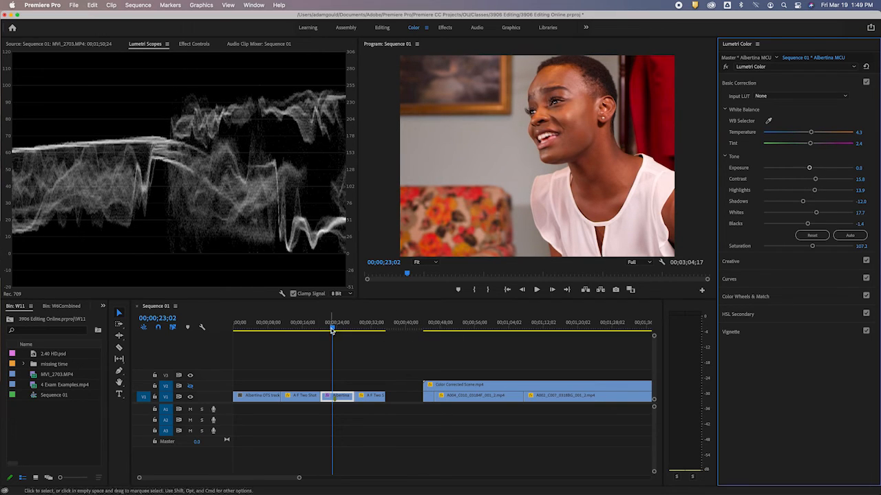
pyautogui.moveTo(331, 328); pyautogui.dragTo(335, 331)
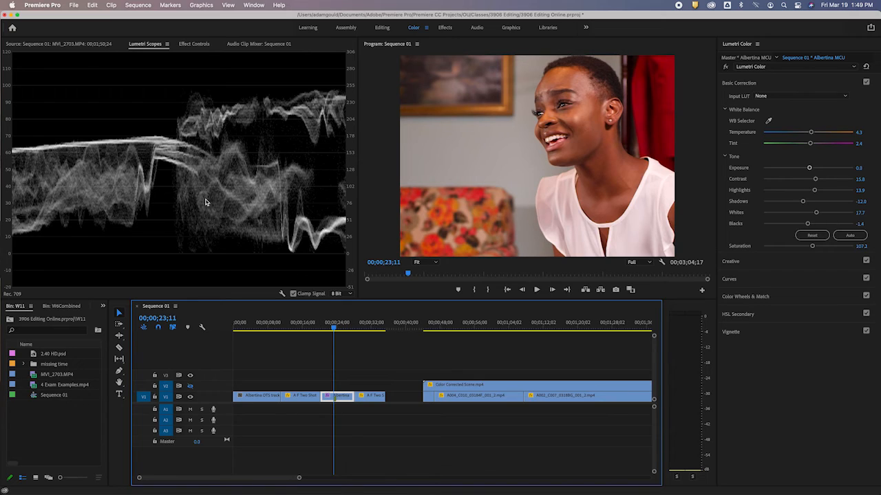
# Collapse the Tone controls in Basic Correction, keeping the White Balance controls open
pyautogui.click(742, 83)
pyautogui.click(742, 83)
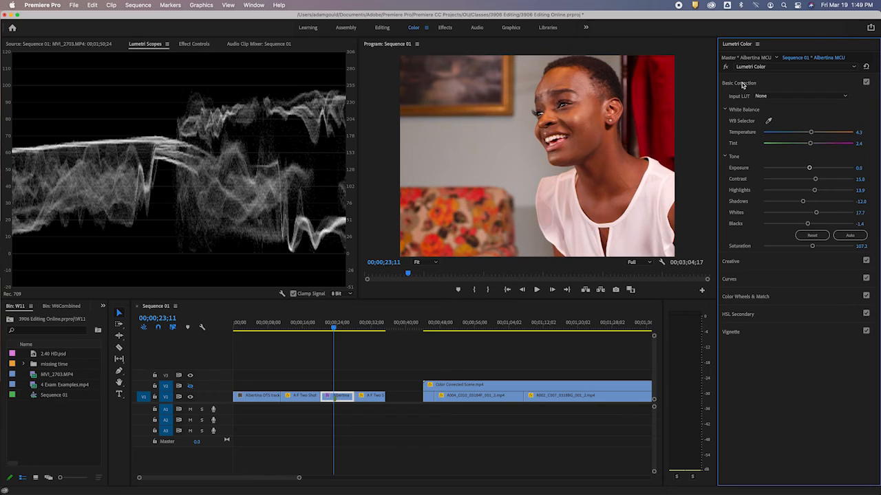
pyautogui.click(726, 157)
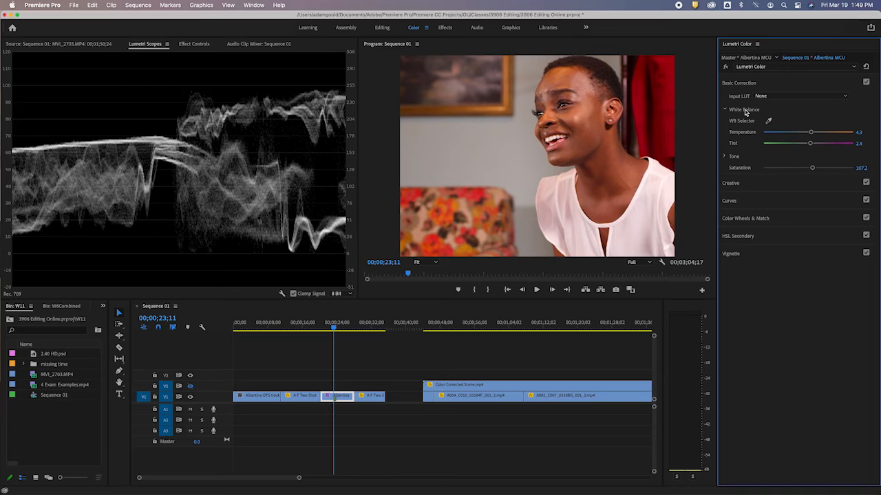
# Show the Vectorscope YUV and Parade (RGB) scopes and hide the Waveform (Luma) scope
pyautogui.rightClick(158, 165)
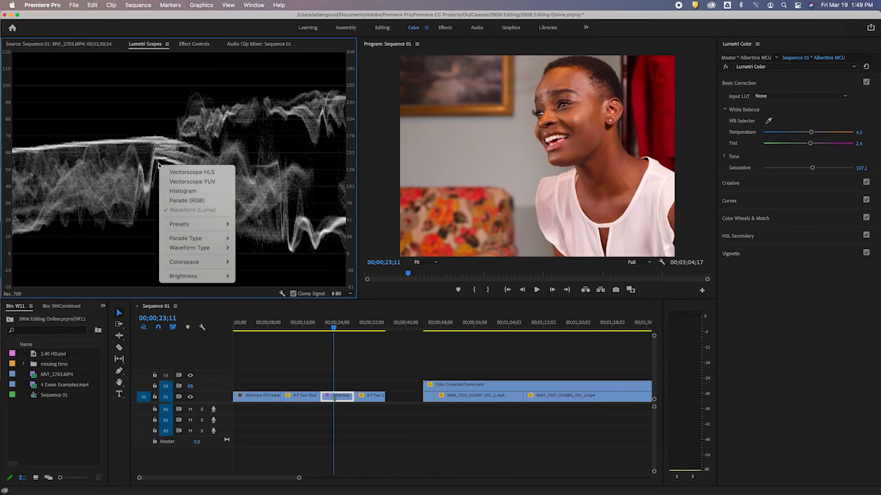
pyautogui.click(212, 185)
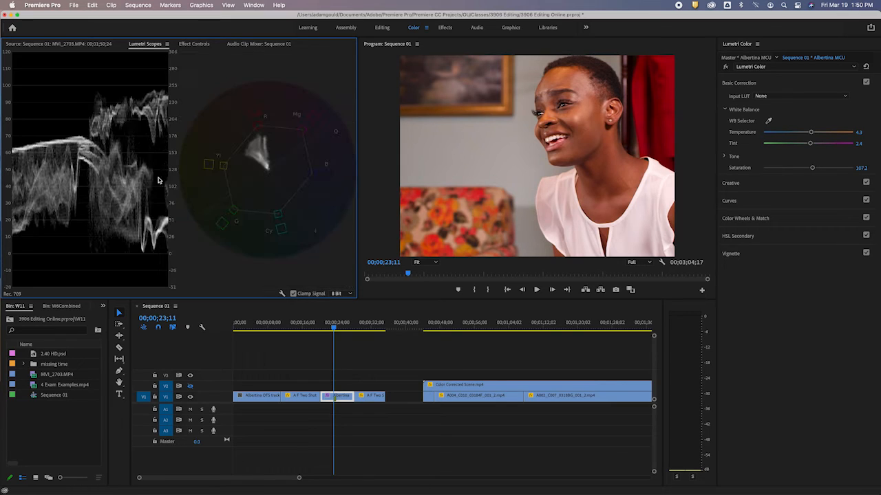
pyautogui.rightClick(123, 178)
pyautogui.click(148, 212)
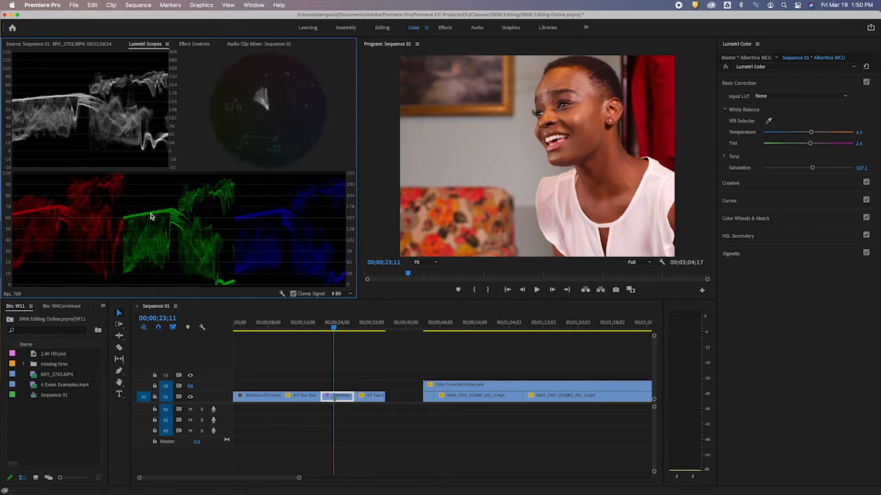
pyautogui.rightClick(123, 119)
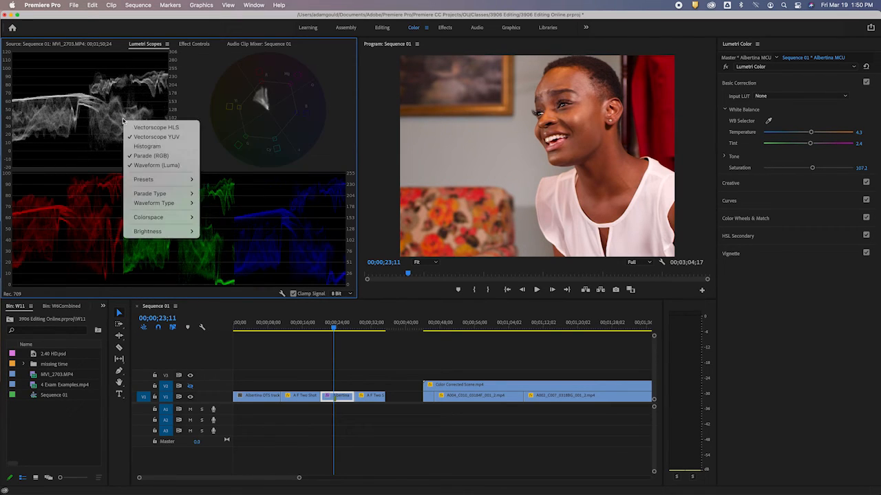
pyautogui.click(159, 167)
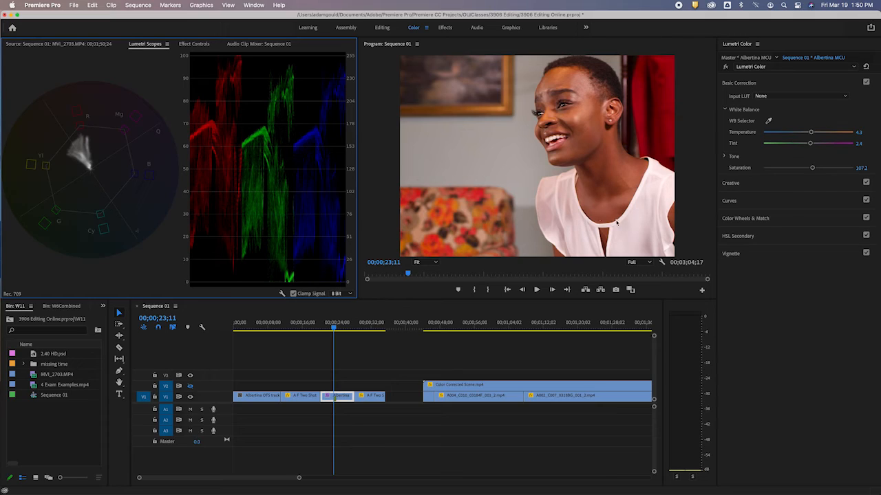
# White-balance the MCU clip by sampling the woman's white blouse, giving Temperature -6.2 and Tint -4.1
pyautogui.click(673, 200)
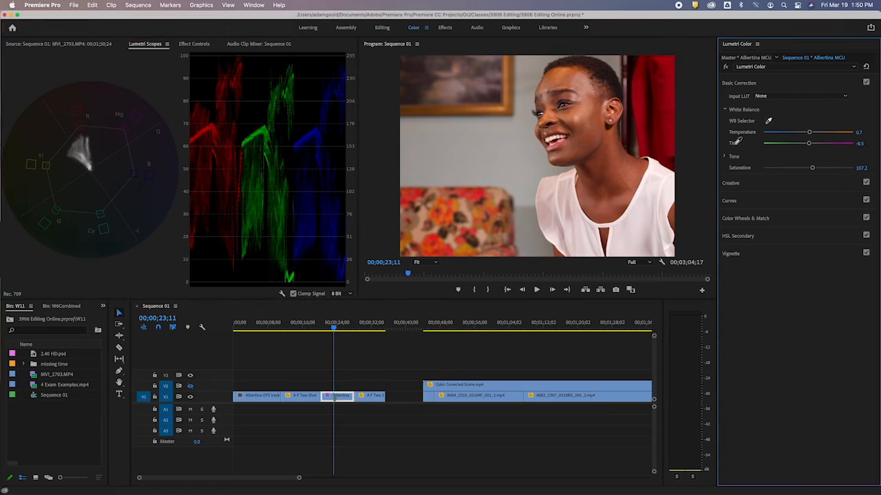
pyautogui.click(657, 177)
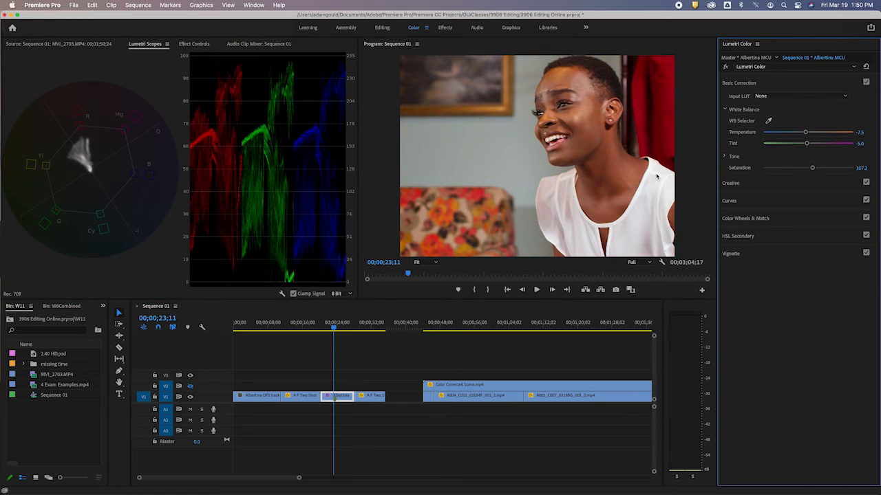
pyautogui.click(656, 176)
# White-balance the blue-tinted 4 Exam Examples.mp4 clip at 00;02;19;21 by sampling the man's shirt, giving Temperature 142.3 and Tint 16.4
pyautogui.scroll(-10, 528, 329)
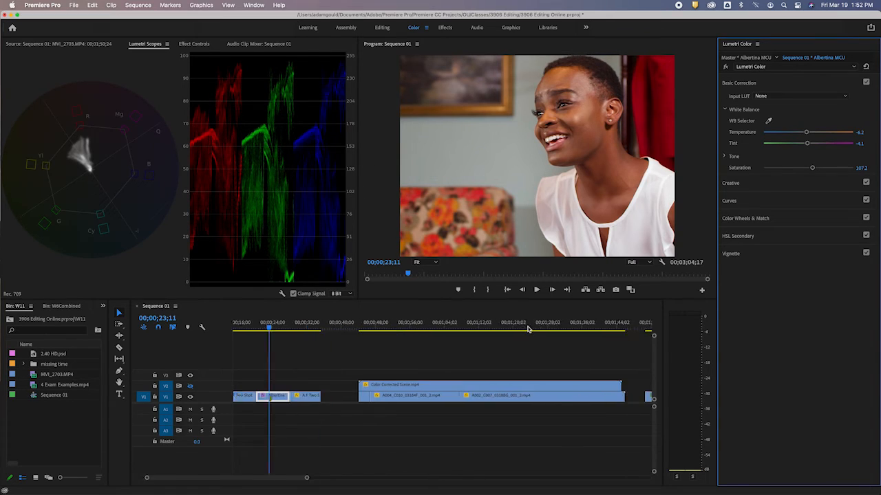
pyautogui.click(435, 325)
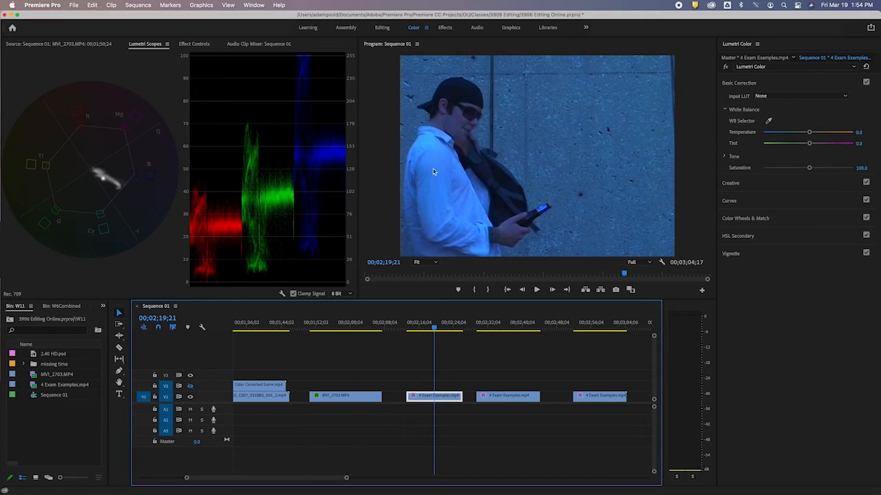
pyautogui.click(770, 122)
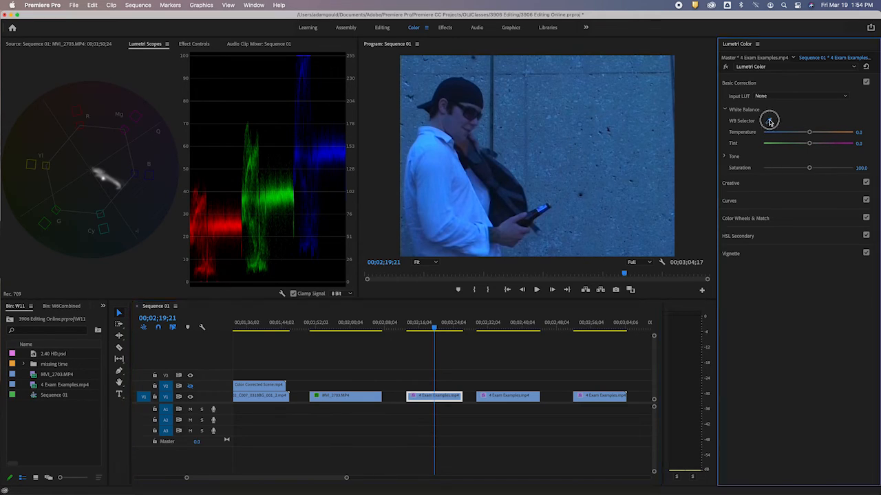
pyautogui.click(428, 143)
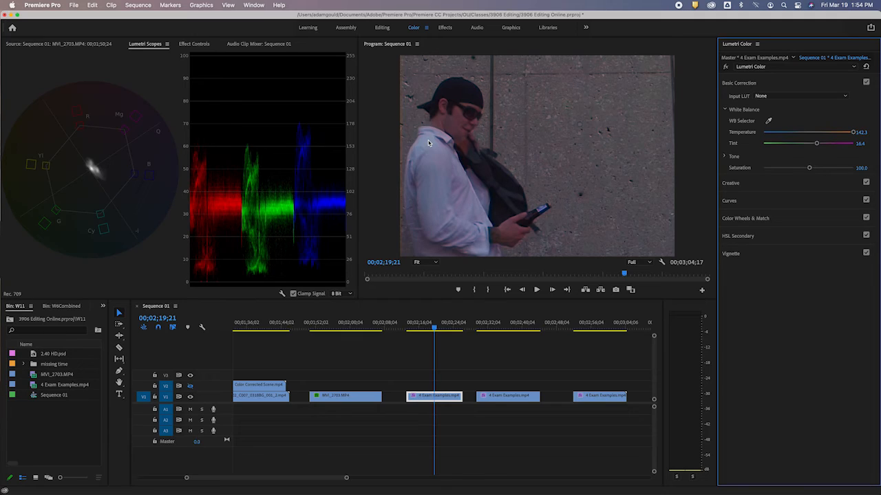
# Compare the blue-tinted clip with and without its white balance correction by repeatedly bypassing and re-enabling the Lumetri Color effect
pyautogui.click(725, 69)
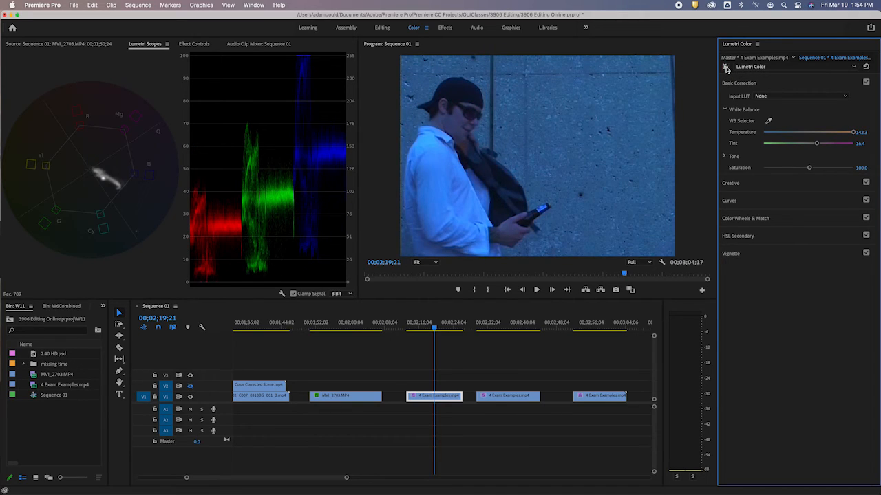
pyautogui.click(726, 69)
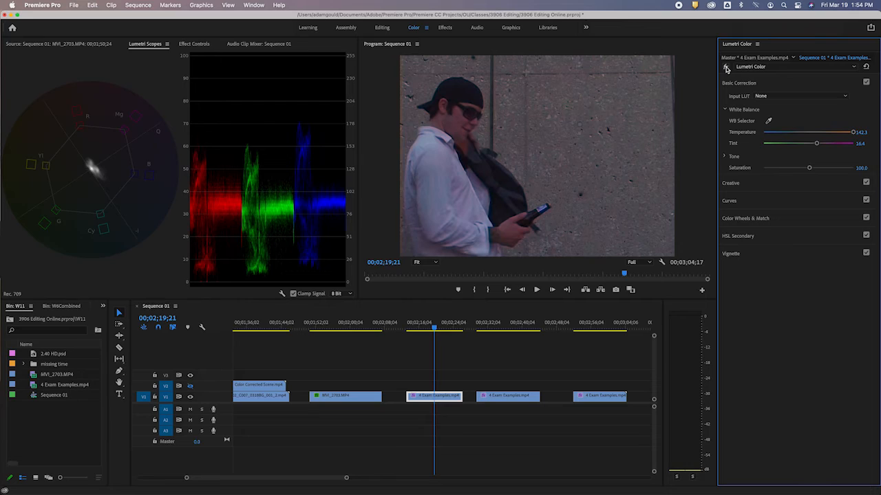
pyautogui.click(726, 69)
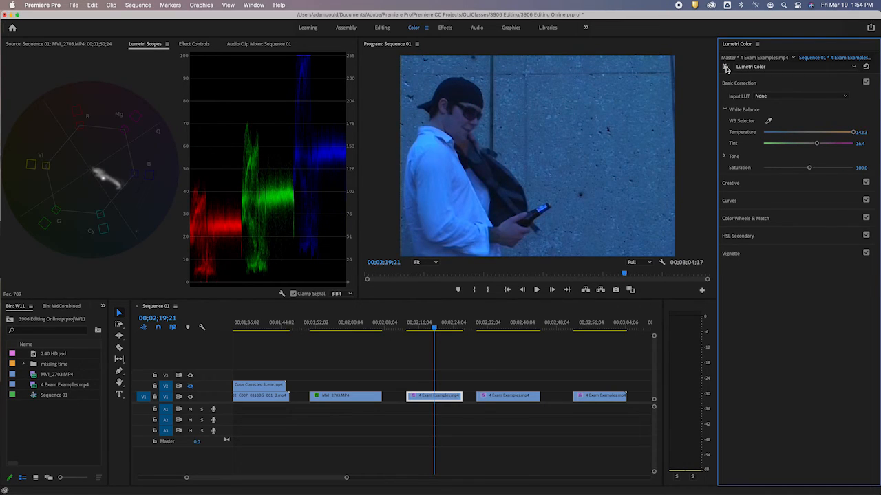
pyautogui.click(726, 68)
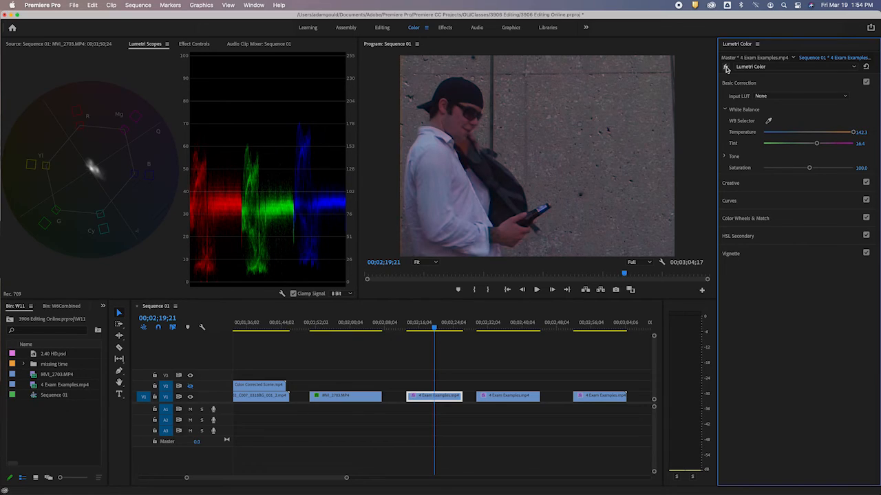
pyautogui.click(726, 69)
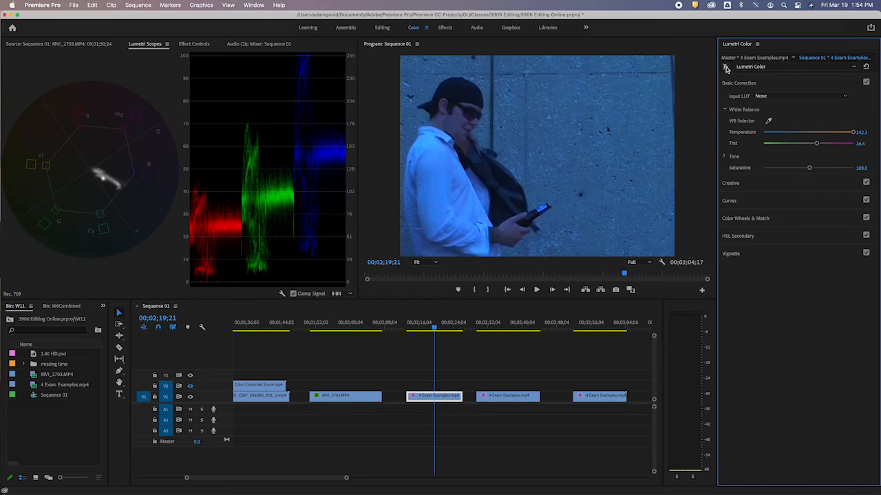
pyautogui.click(726, 69)
pyautogui.click(725, 69)
pyautogui.click(726, 69)
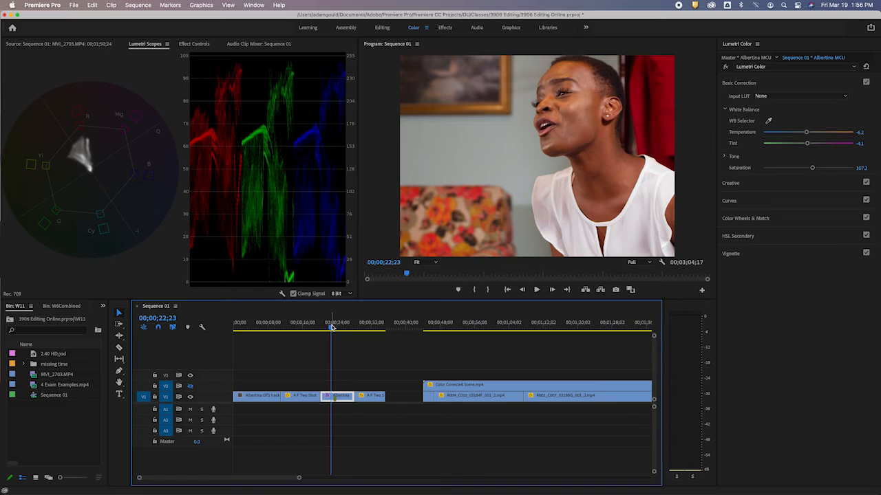
# Compare the colour of the MCU clip at 00;00;22;29 with the A F Two Shot clips at 00;00;15;24 and 00;00;31;02
pyautogui.moveTo(332, 327); pyautogui.dragTo(332, 327)
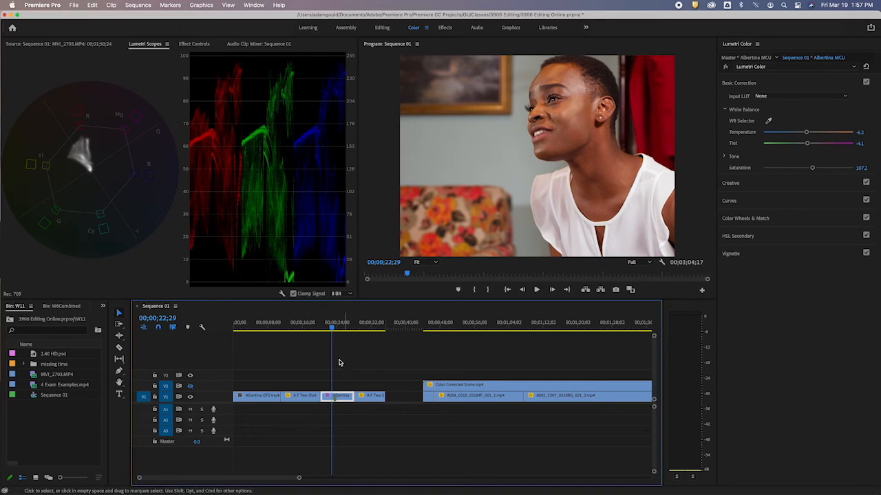
pyautogui.click(303, 327)
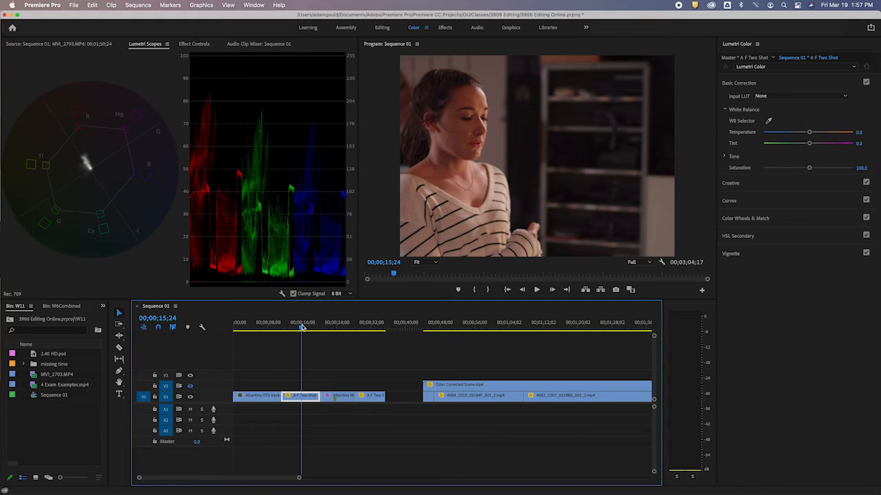
pyautogui.click(366, 327)
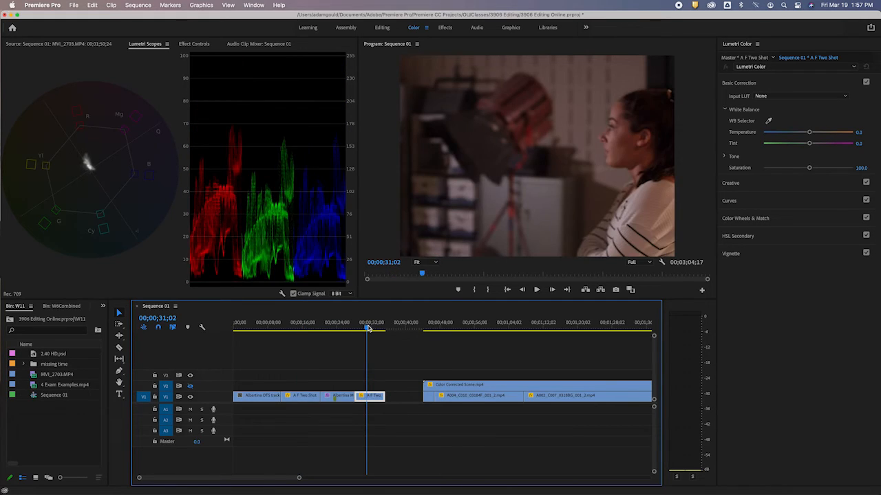
# Set the second A F Two Shot clip's Temperature to -13.9 while viewing 00;00;33;11, and bypass its Lumetri Color effect for comparison
pyautogui.click(376, 327)
pyautogui.moveTo(377, 326)
pyautogui.mouseDown()
pyautogui.moveTo(254, 326)
pyautogui.moveTo(378, 328)
pyautogui.mouseUp()
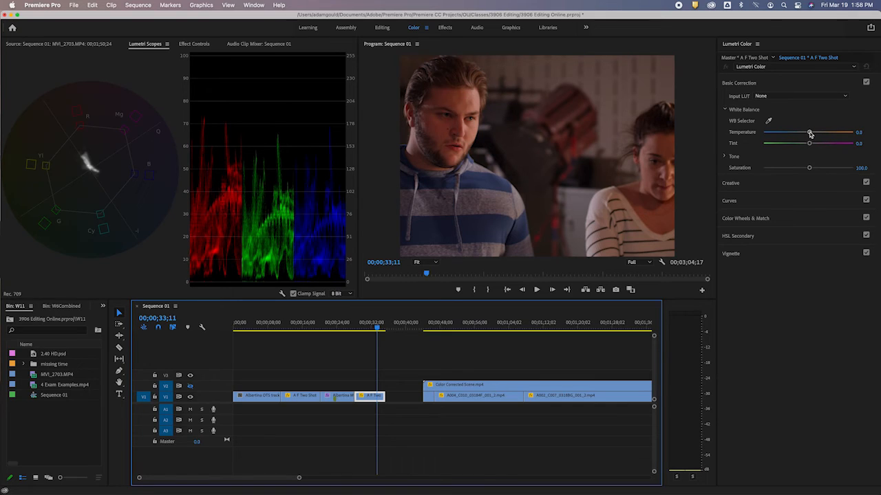
pyautogui.moveTo(809, 134); pyautogui.dragTo(802, 134)
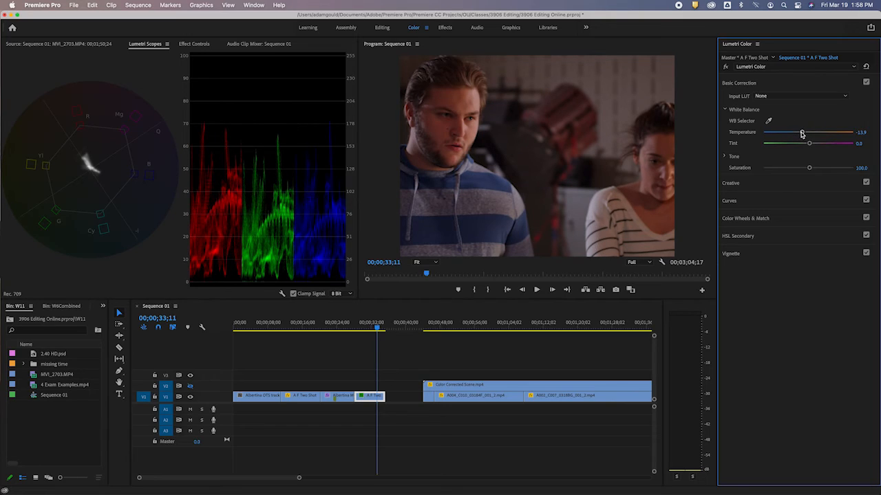
pyautogui.click(726, 67)
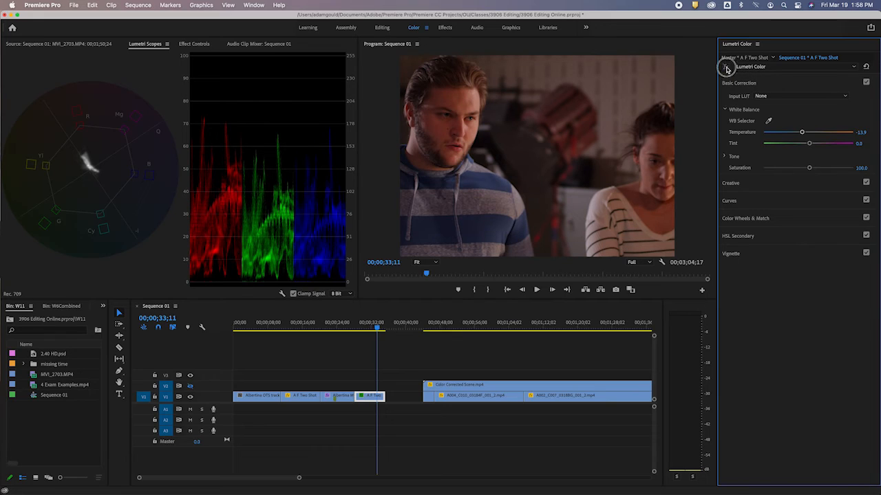
# Compare the second A F Two Shot clip with and without its cooler white balance by repeatedly bypassing and re-enabling Lumetri Color
pyautogui.click(726, 68)
pyautogui.click(726, 68)
pyautogui.click(727, 68)
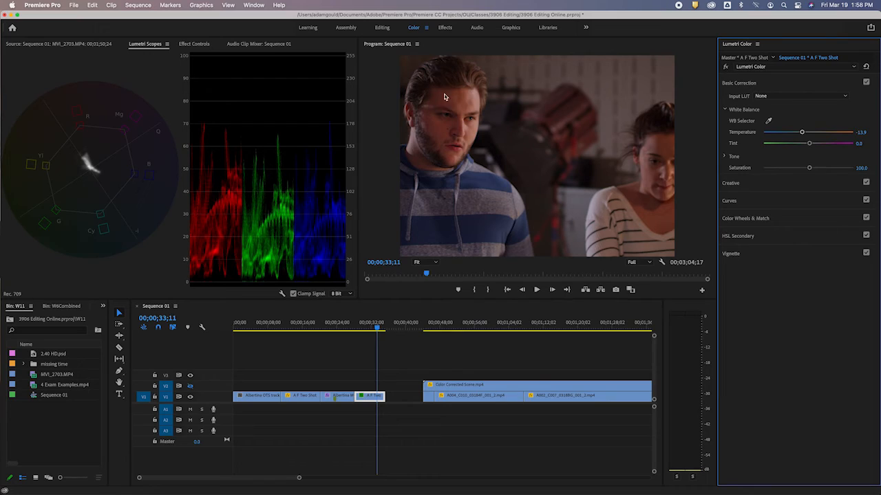
pyautogui.click(726, 68)
pyautogui.click(725, 68)
pyautogui.click(726, 68)
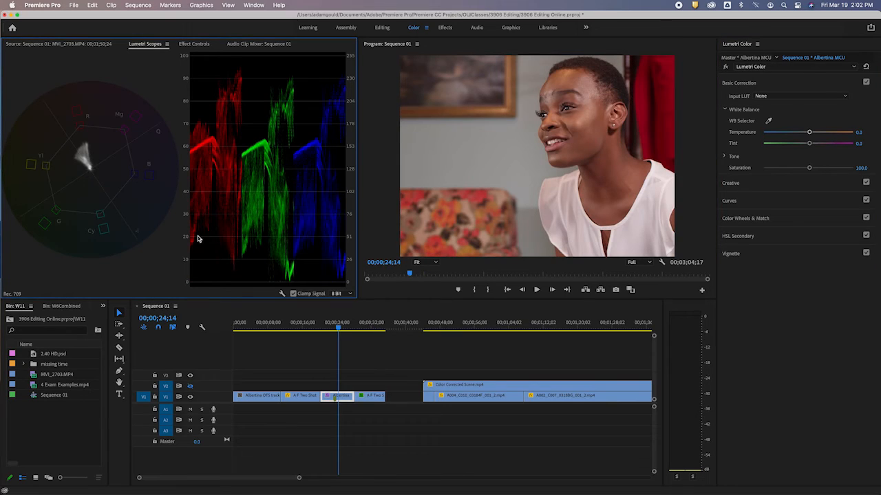
# Mask the MCU clip's opacity at 00;00;24;14 down to a four-point patch of face and neck skin, and view it in the Lumetri Scopes
pyautogui.click(198, 44)
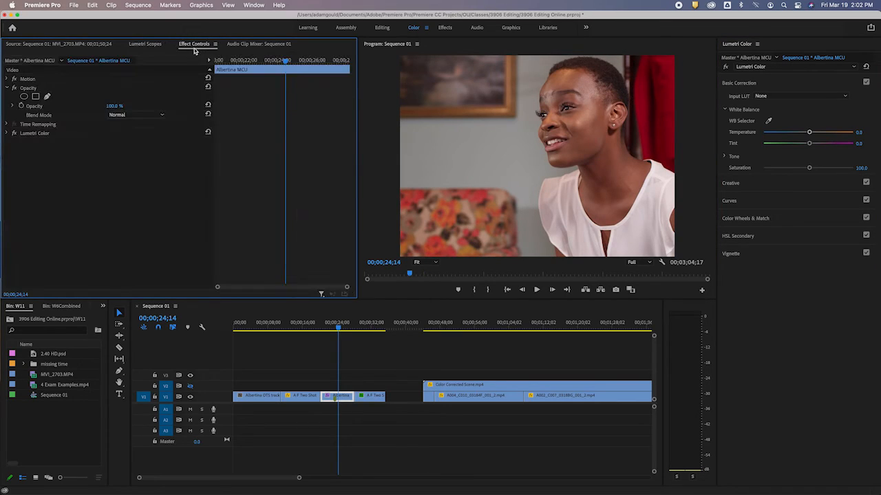
pyautogui.click(7, 134)
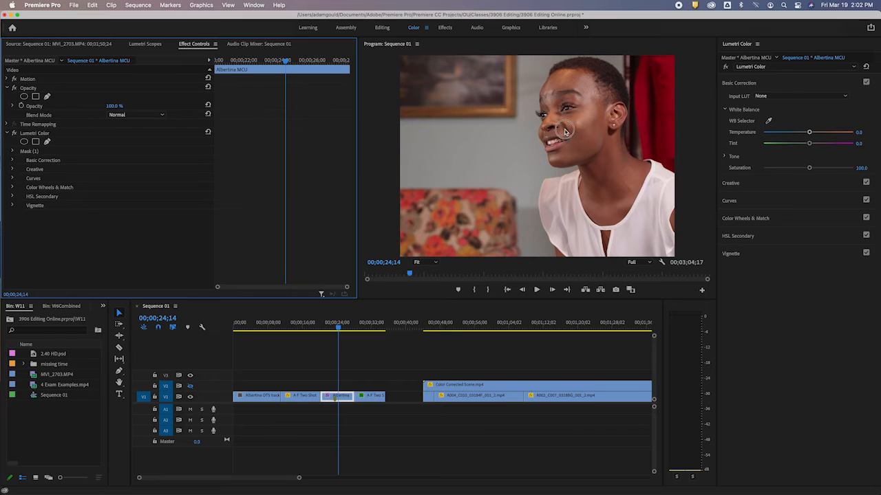
pyautogui.click(36, 97)
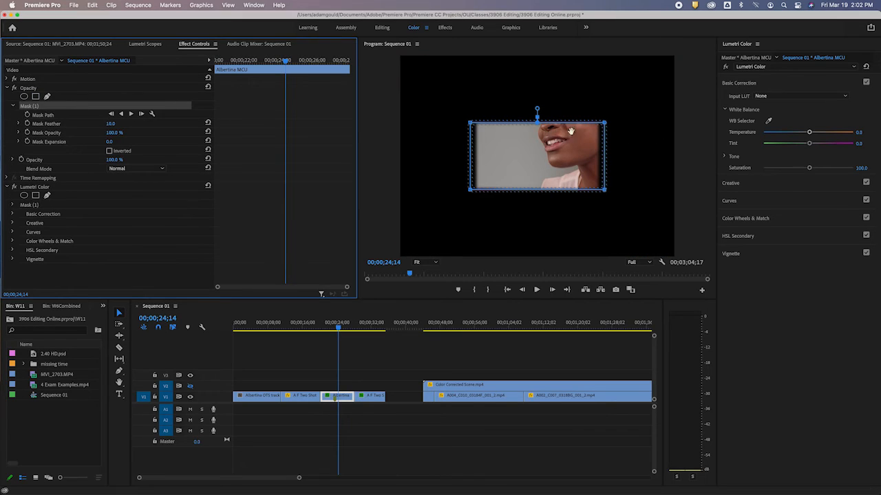
pyautogui.moveTo(521, 146); pyautogui.dragTo(619, 134)
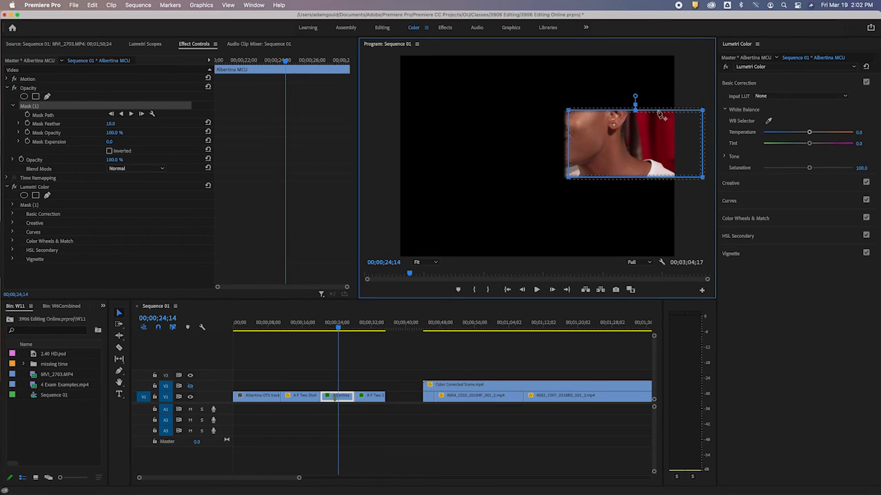
pyautogui.click(703, 110)
pyautogui.moveTo(703, 110); pyautogui.dragTo(600, 118)
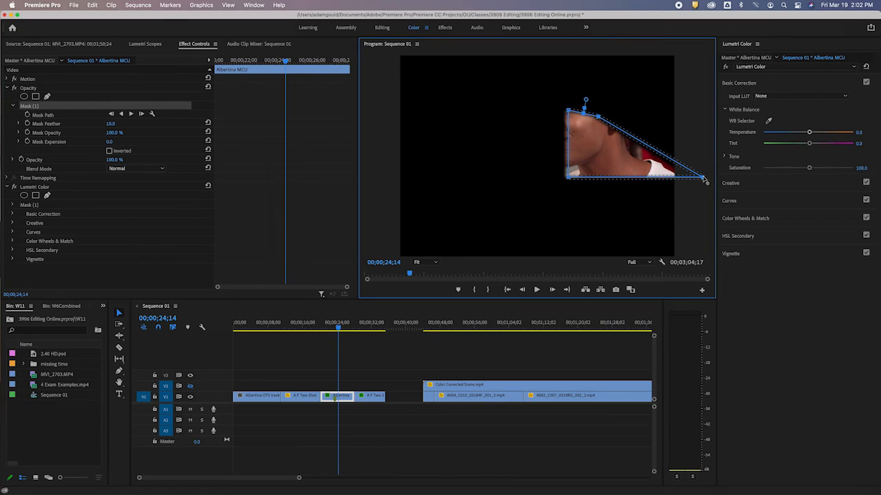
pyautogui.moveTo(702, 177); pyautogui.dragTo(640, 175)
pyautogui.moveTo(568, 179); pyautogui.dragTo(585, 163)
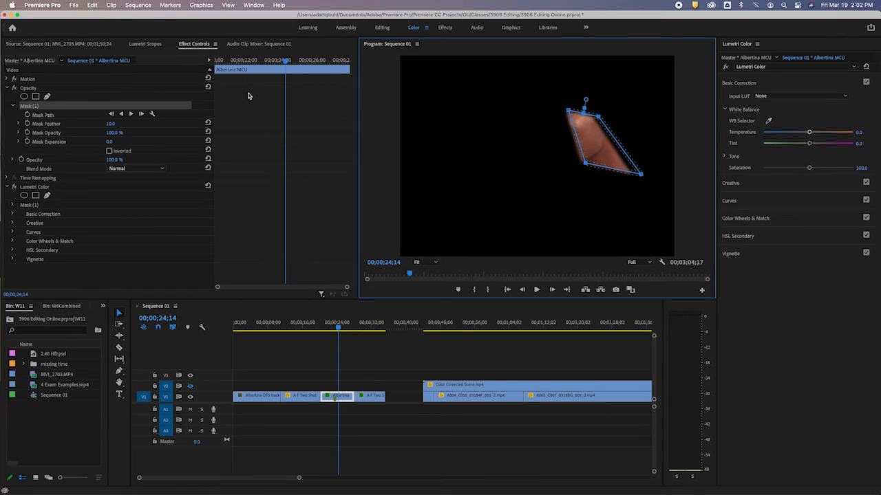
pyautogui.click(143, 44)
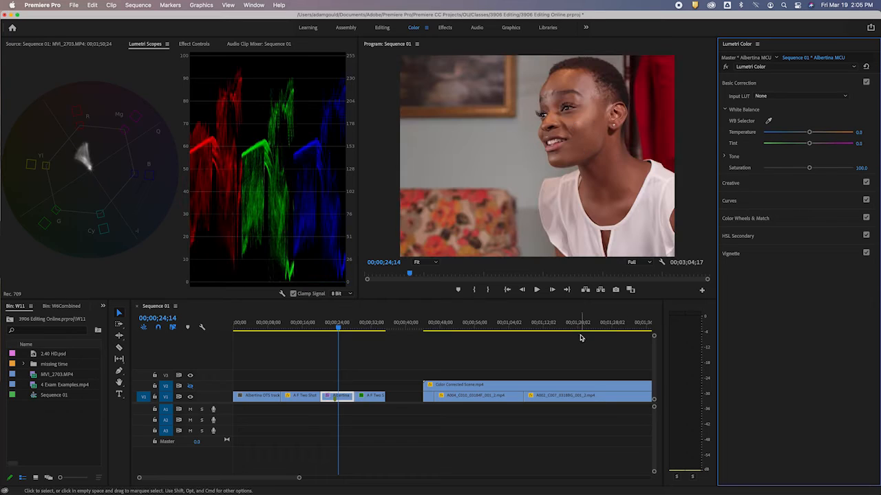
# Go to the blue-tinted 4 Exam Examples.mp4 clip at 00;02;20;00 and re-enable its Lumetri Color effect
pyautogui.hscroll(10, 521, 340)
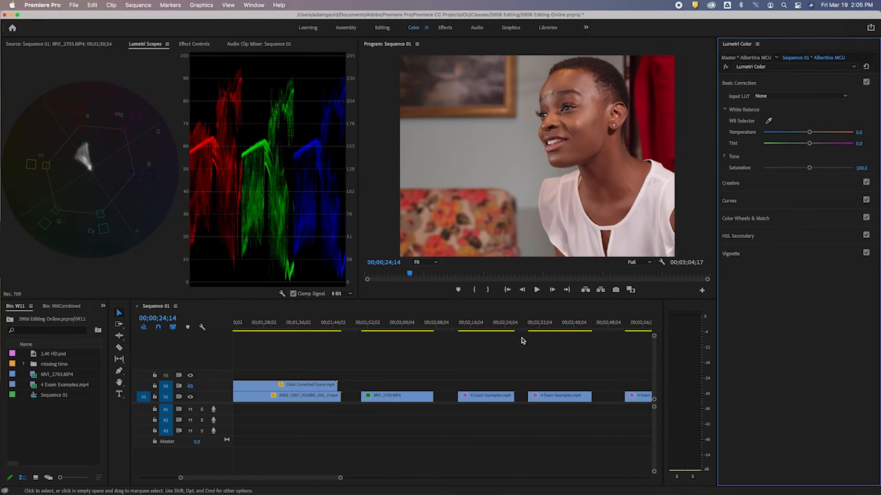
pyautogui.hscroll(5, 523, 324)
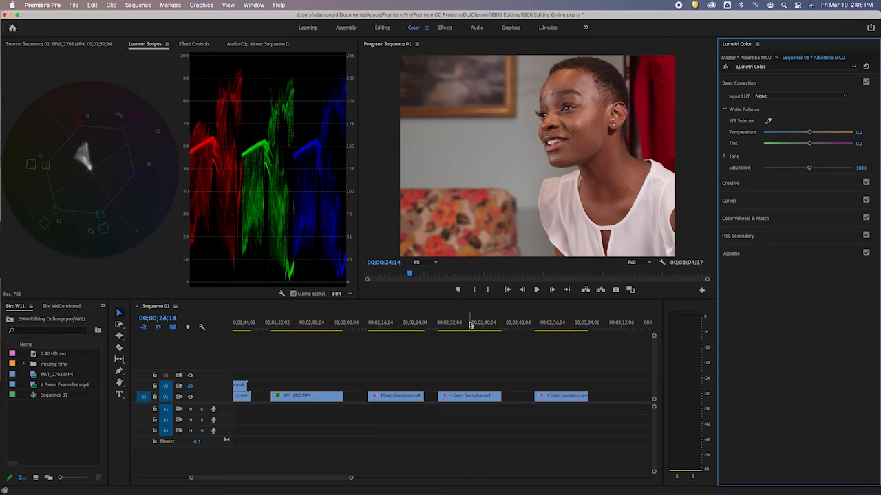
pyautogui.click(470, 325)
pyautogui.click(406, 324)
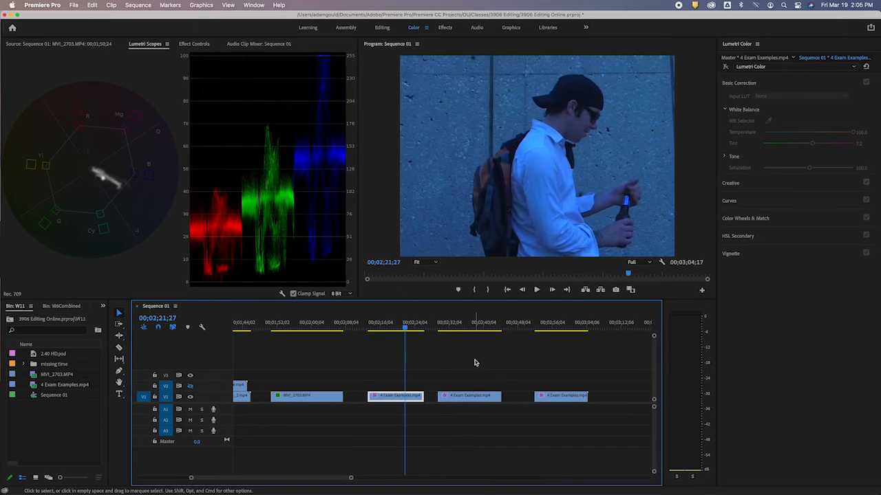
pyautogui.hscroll(-2, 475, 363)
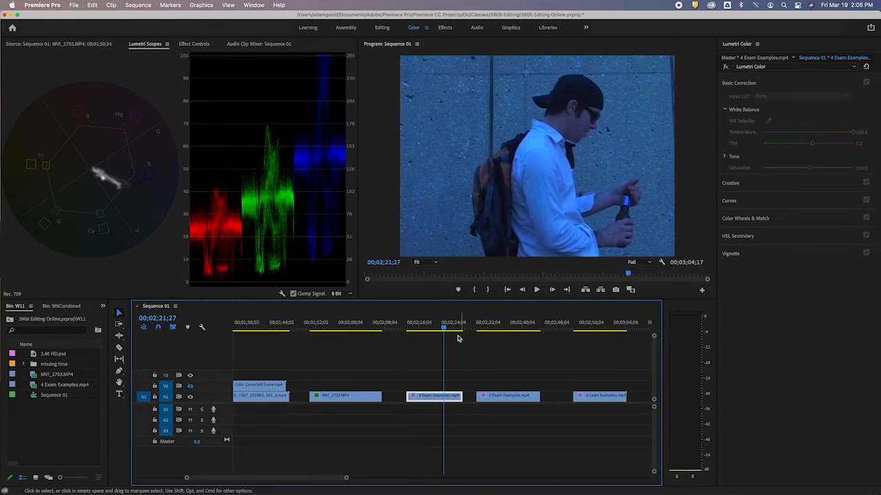
pyautogui.moveTo(445, 327); pyautogui.dragTo(436, 329)
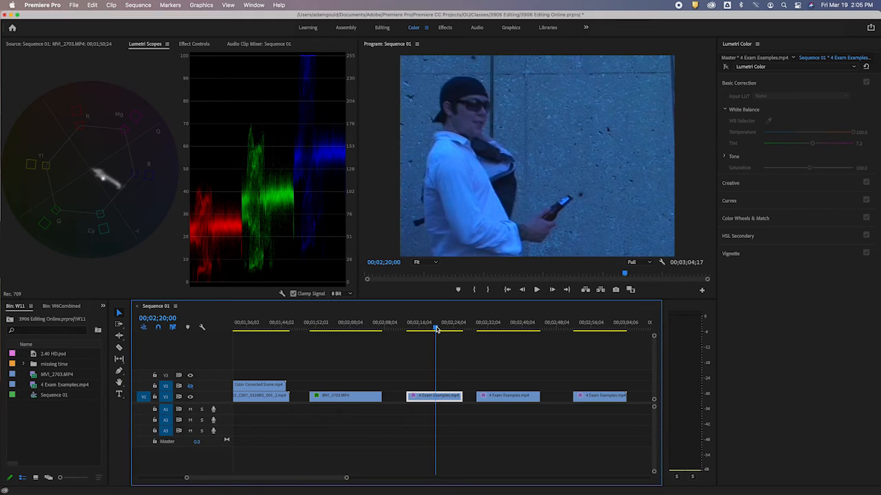
pyautogui.click(769, 122)
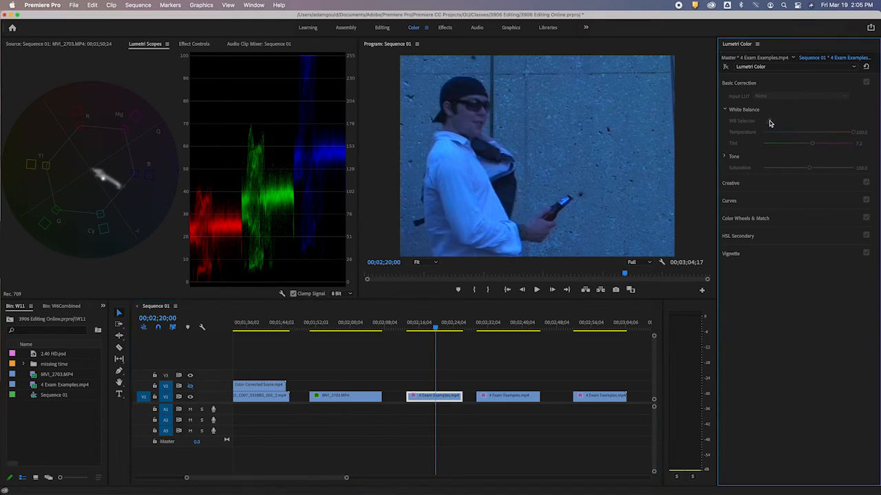
pyautogui.click(725, 68)
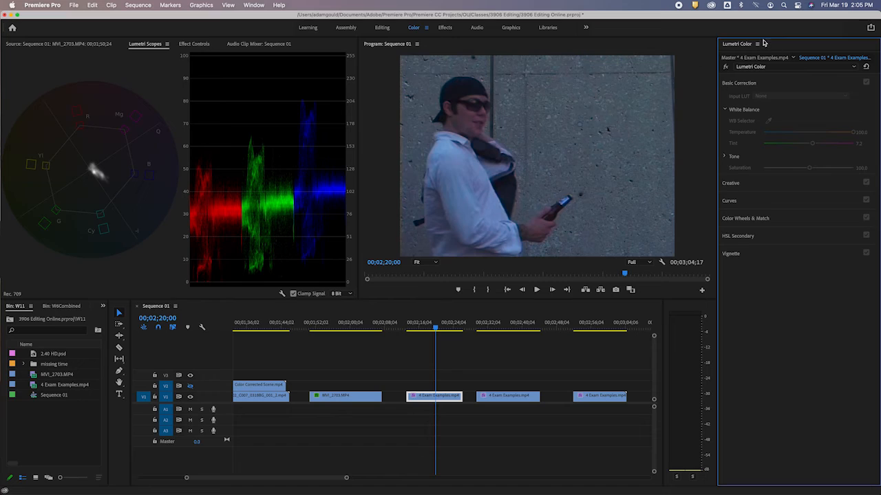
# Compare the blue-tinted clip at 00;02;20;00 before and after correction by bypassing and re-enabling Lumetri Color
pyautogui.click(728, 68)
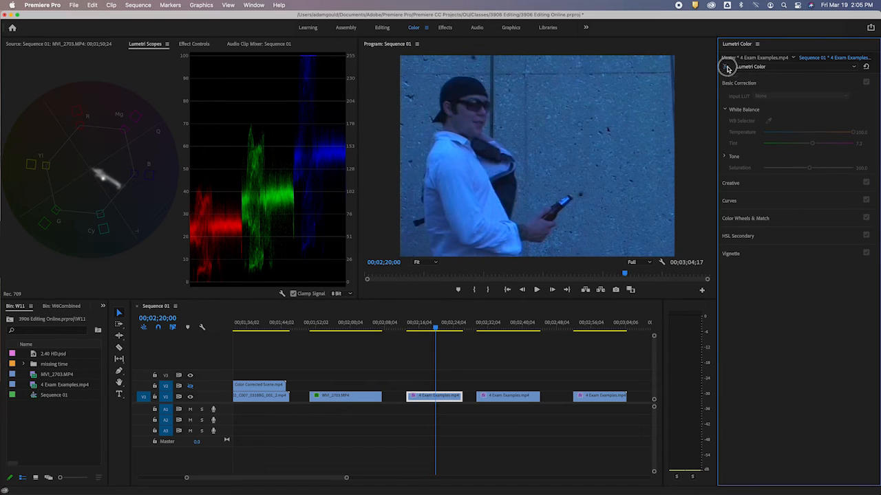
pyautogui.click(728, 68)
pyautogui.click(728, 67)
pyautogui.click(727, 67)
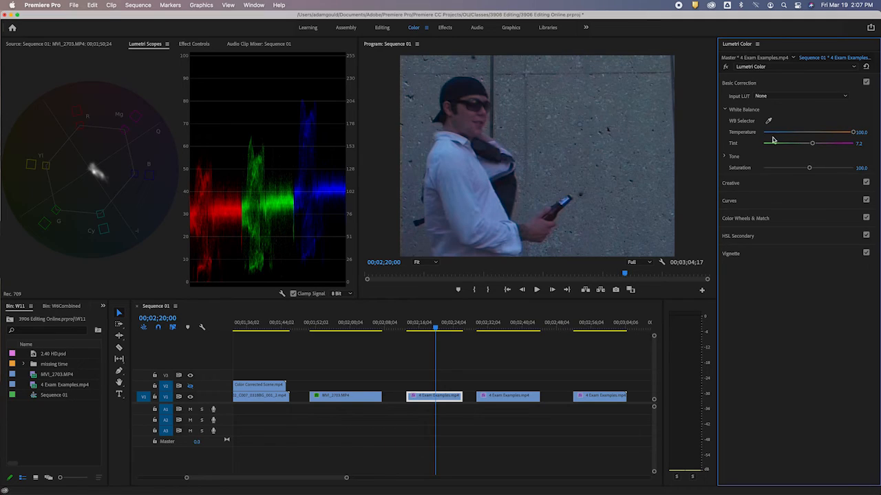
# In the clip's RGB Curves, lower the blue curve's highlight endpoint slightly and shift the red curve's highlight endpoint inward to strengthen red
pyautogui.click(729, 201)
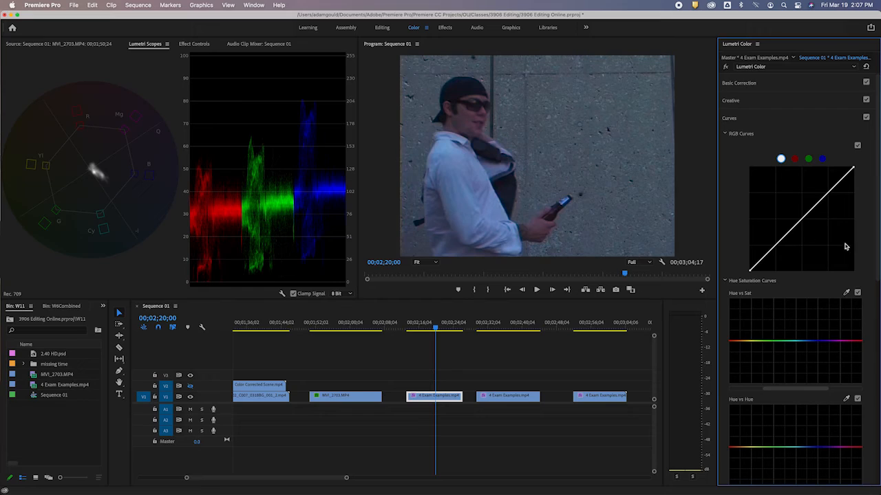
pyautogui.click(795, 158)
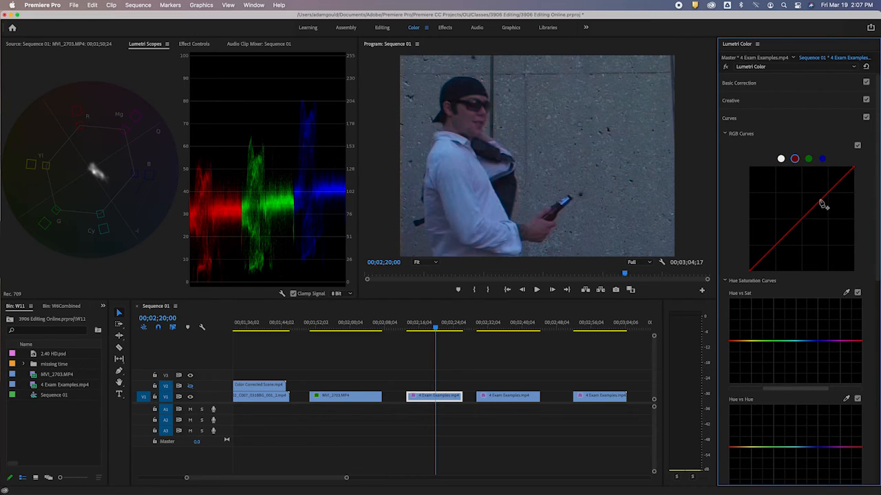
pyautogui.click(809, 159)
pyautogui.click(823, 160)
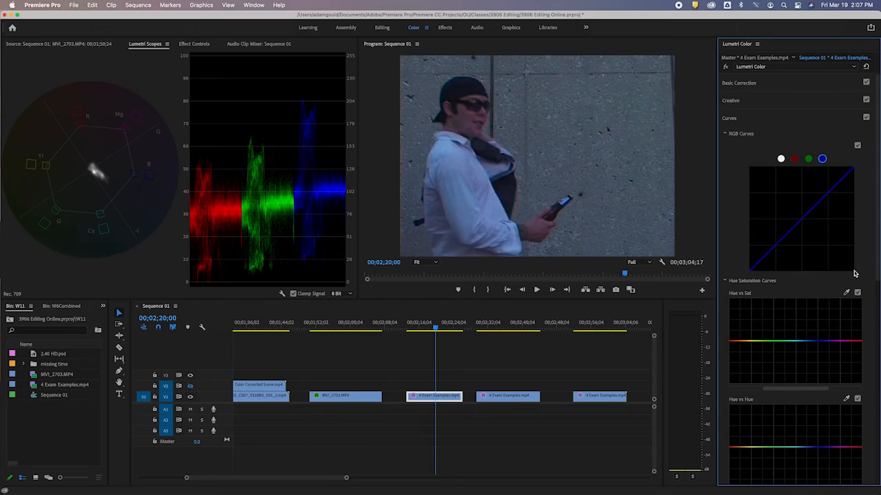
pyautogui.click(853, 170)
pyautogui.moveTo(854, 170); pyautogui.dragTo(853, 190)
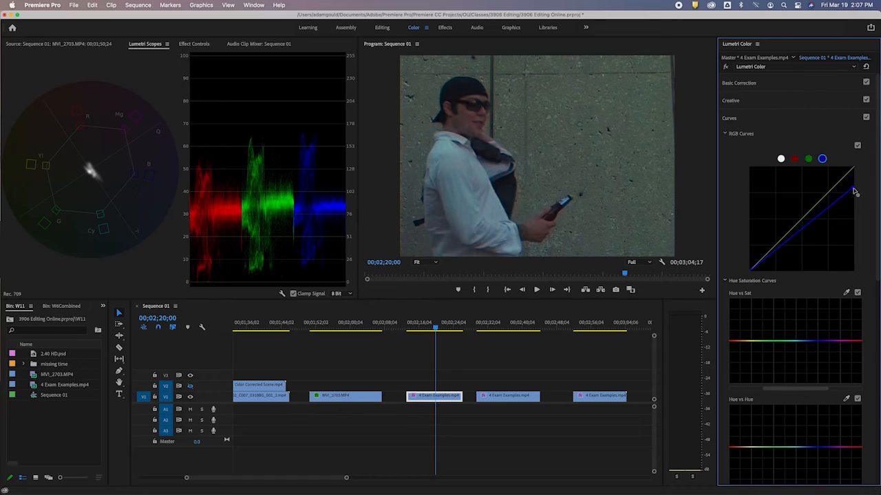
pyautogui.moveTo(854, 192); pyautogui.dragTo(856, 188)
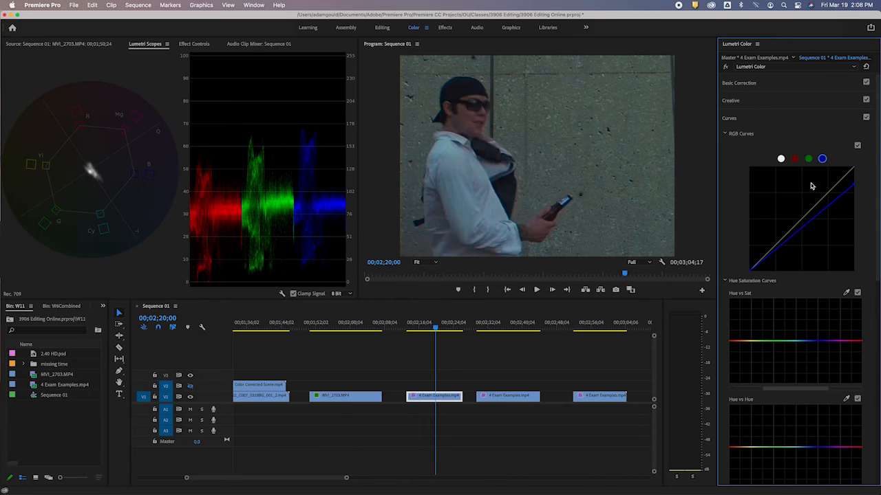
pyautogui.click(795, 159)
pyautogui.moveTo(854, 170); pyautogui.dragTo(838, 170)
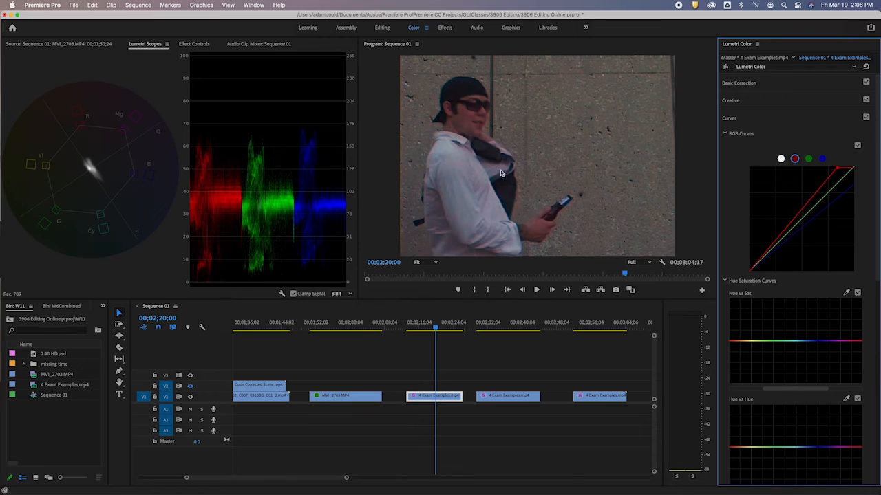
# Compare the curve-corrected clip with Lumetri Color bypassed and re-enabled, and review its Basic Correction white balance and RGB Curves settings
pyautogui.click(726, 67)
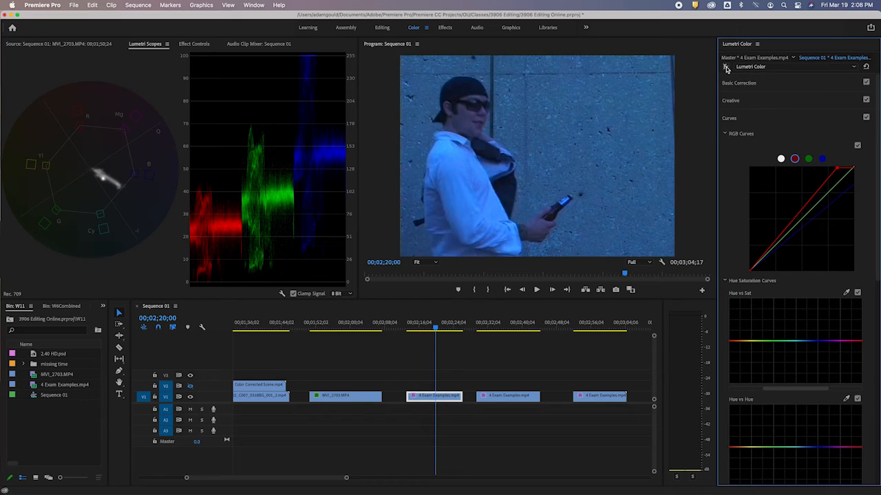
pyautogui.click(726, 68)
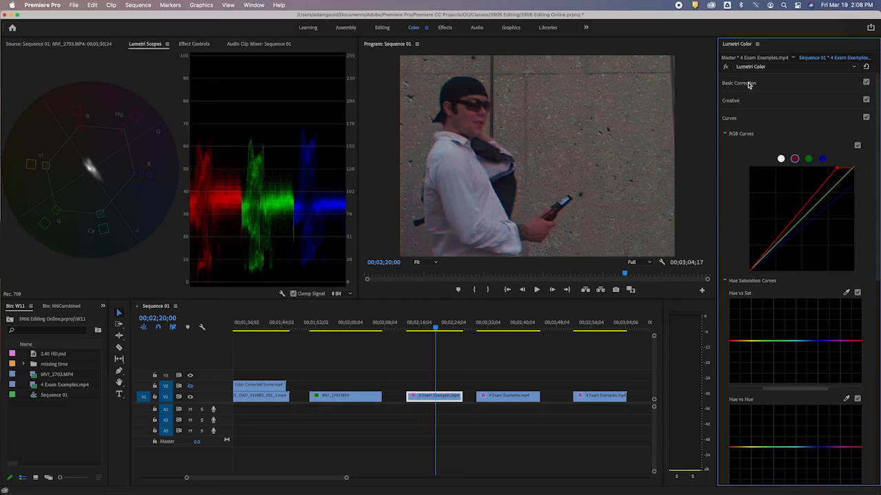
pyautogui.click(748, 84)
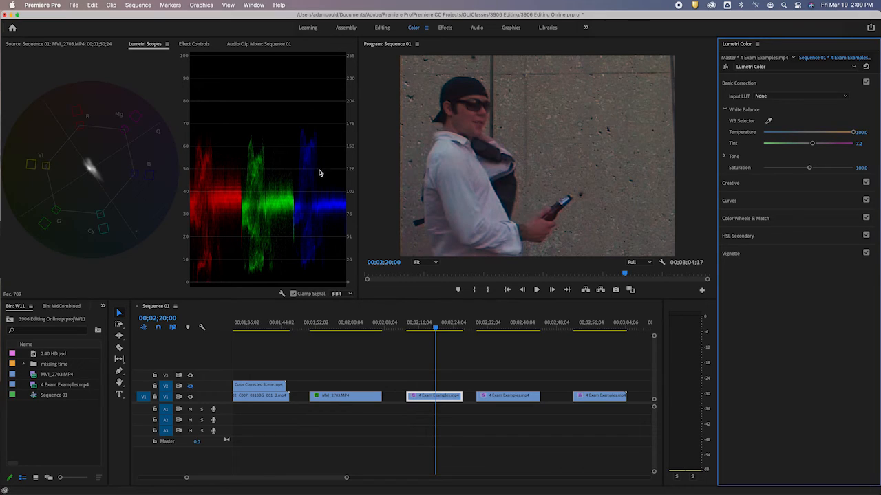
pyautogui.click(733, 200)
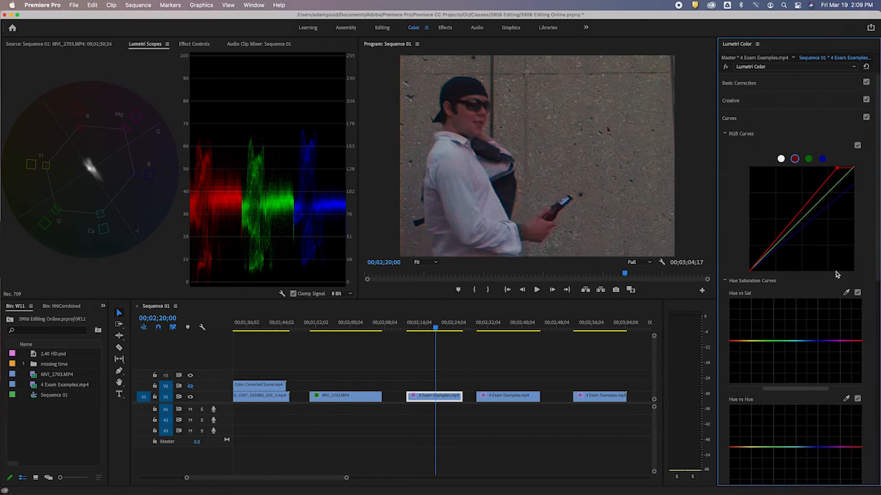